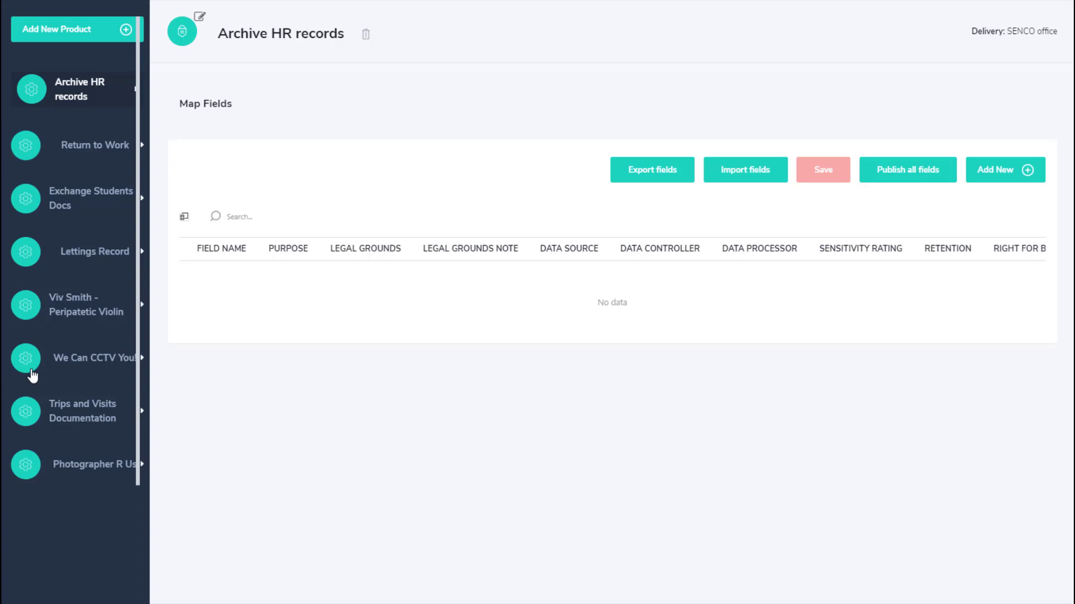
- Bring up the blank Add New Product form from the top of the product list
left_click(76, 37)
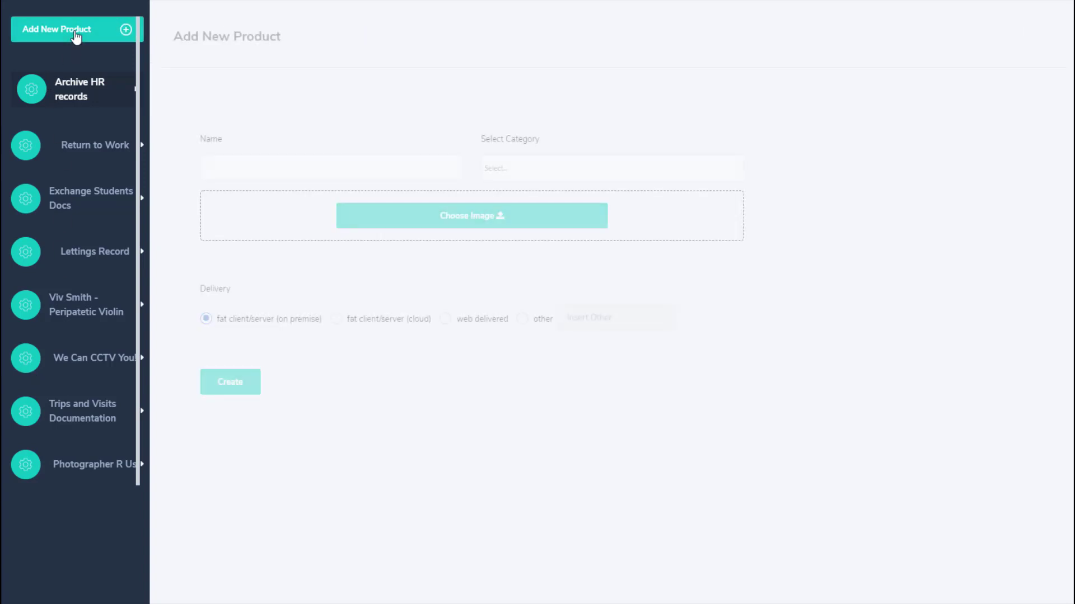
- Enter the photographer supplier's name followed by ' - Photographer' as the product name
left_click(265, 166)
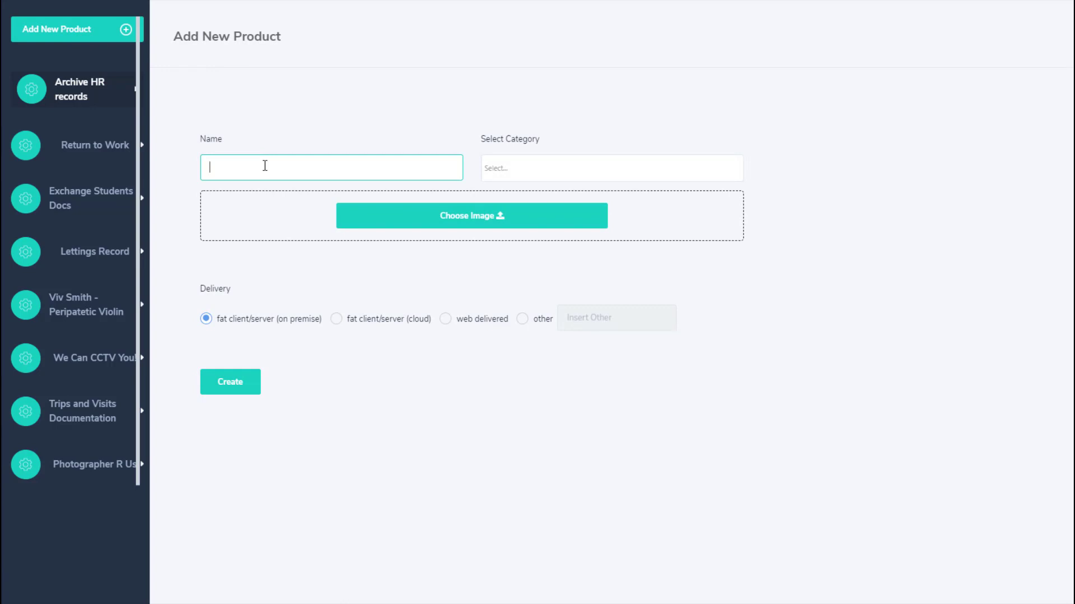
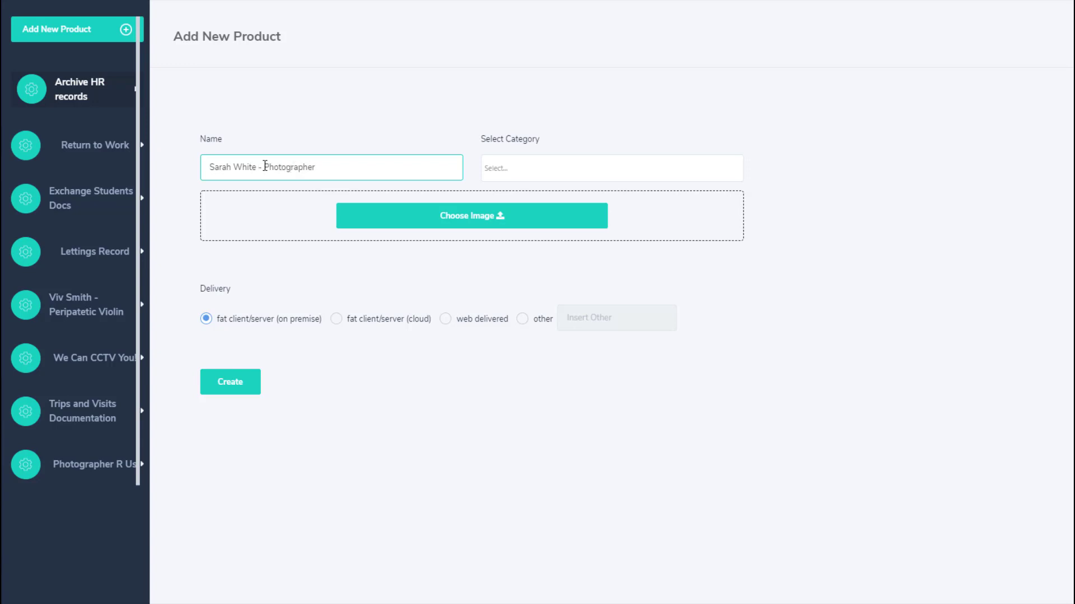
- Search 'photog', choose the Photographer category, and create the product
left_click(558, 177)
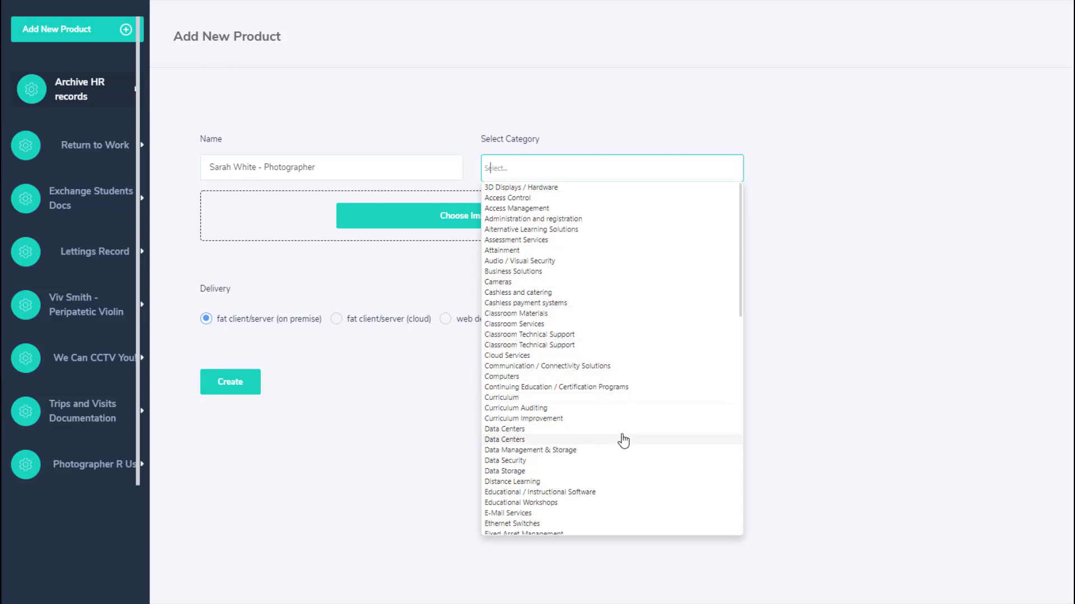
left_click(569, 173)
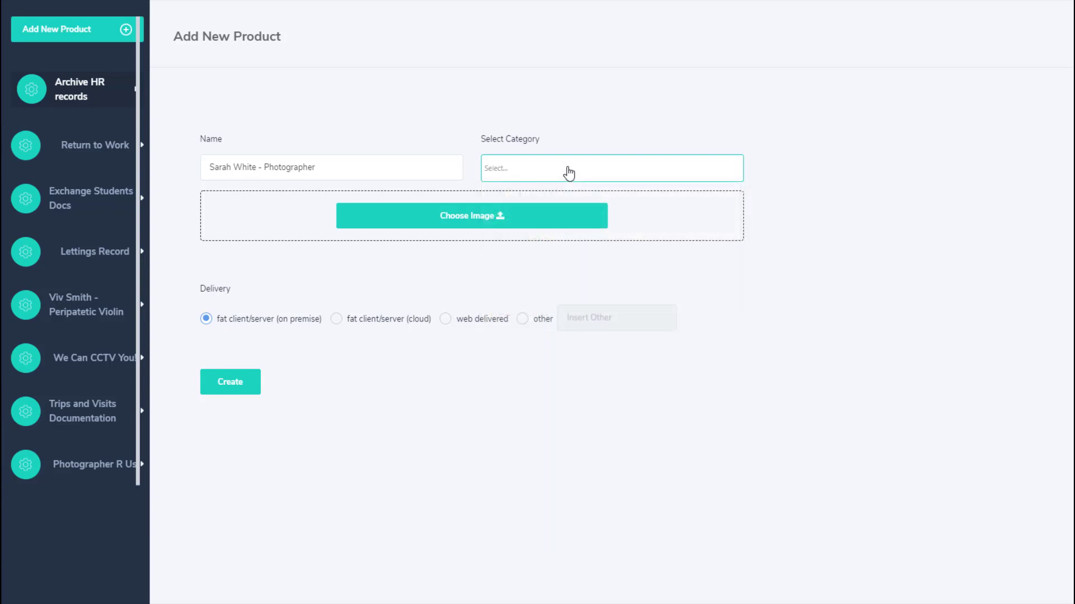
type("photog")
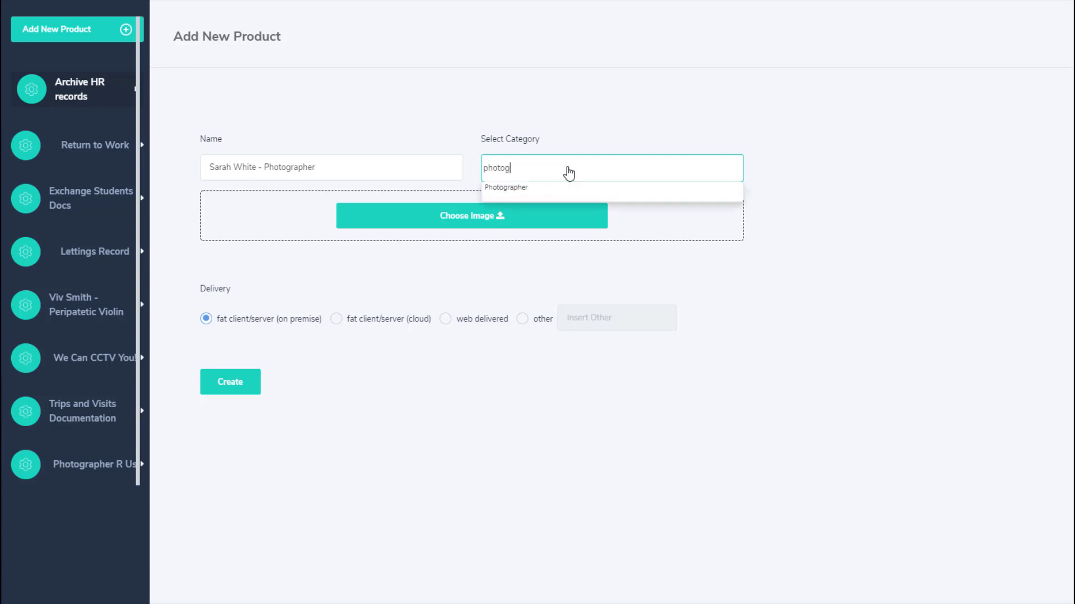
left_click(538, 190)
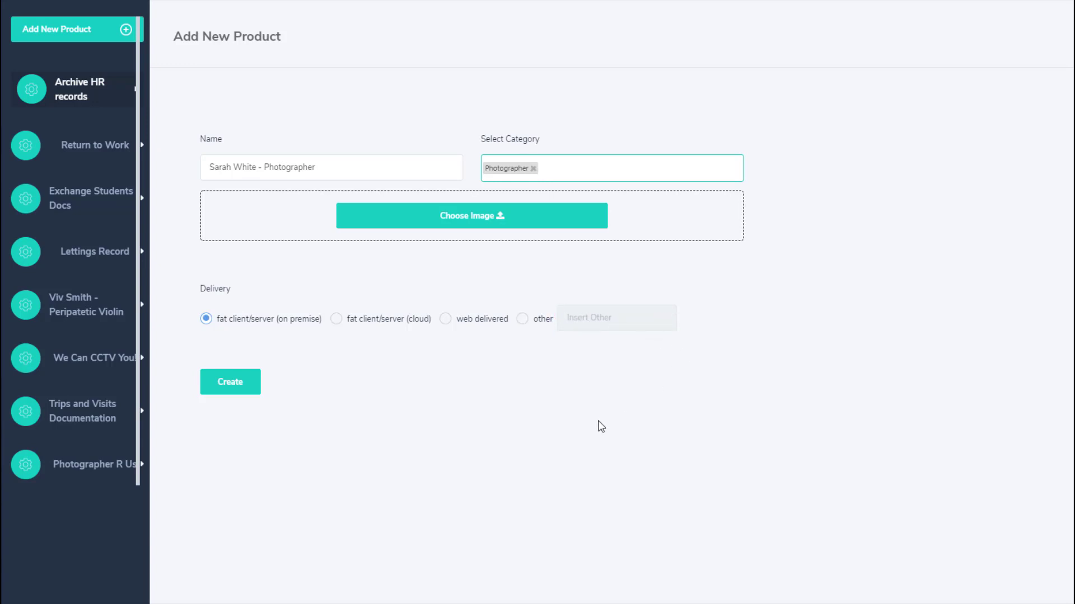
left_click(245, 387)
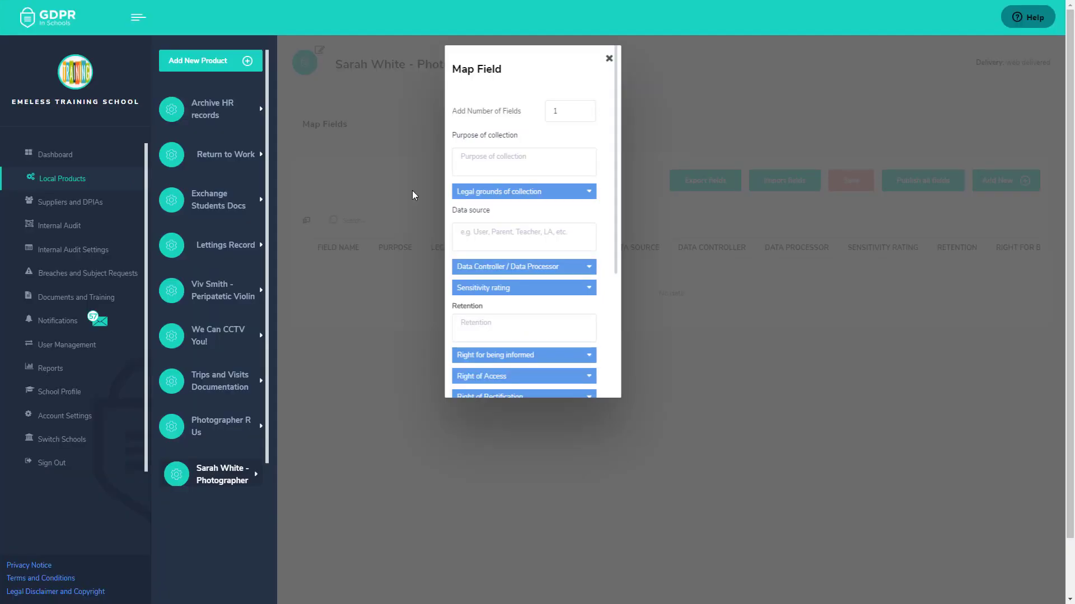
- Dismiss the Map Field dialog to reveal the product's empty Map Fields page
left_click(609, 58)
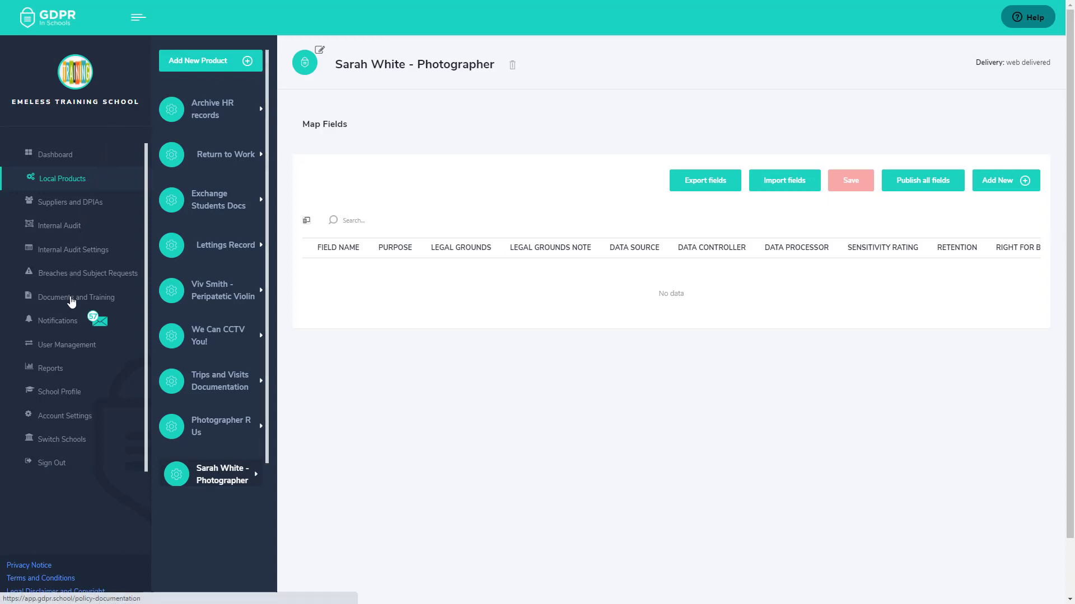
- Browse Documents and Training to GDPRiS > guides and software training videos > User Guides
left_click(72, 302)
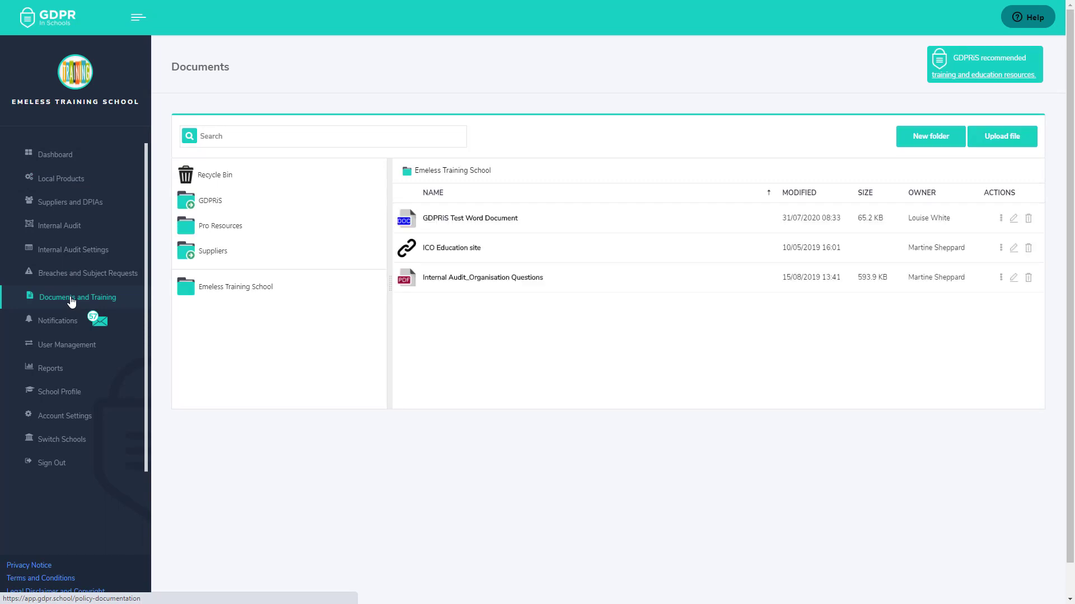
left_click(206, 205)
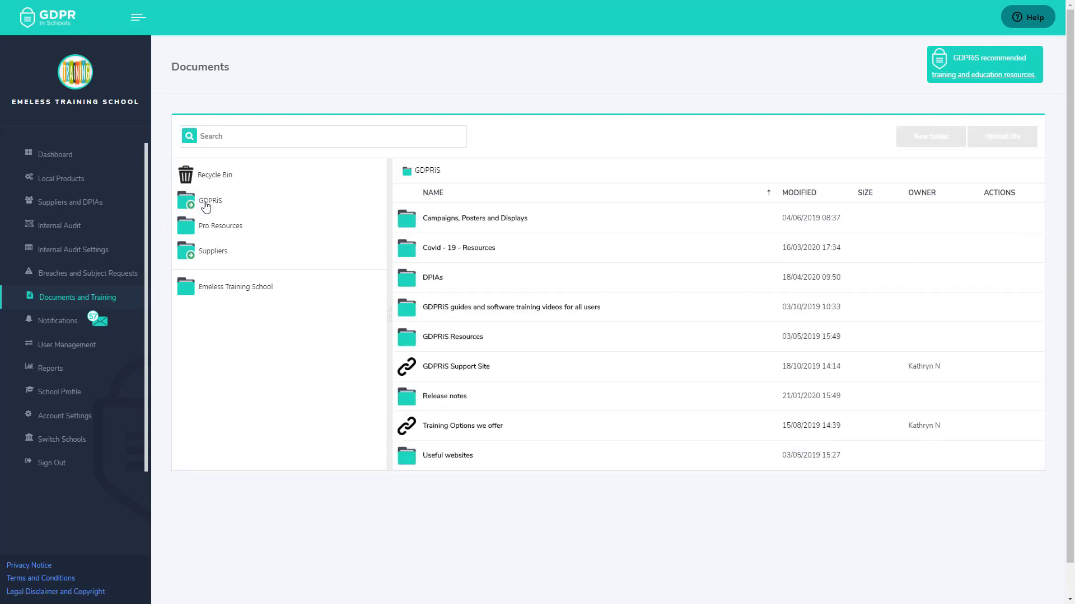
left_click(447, 311)
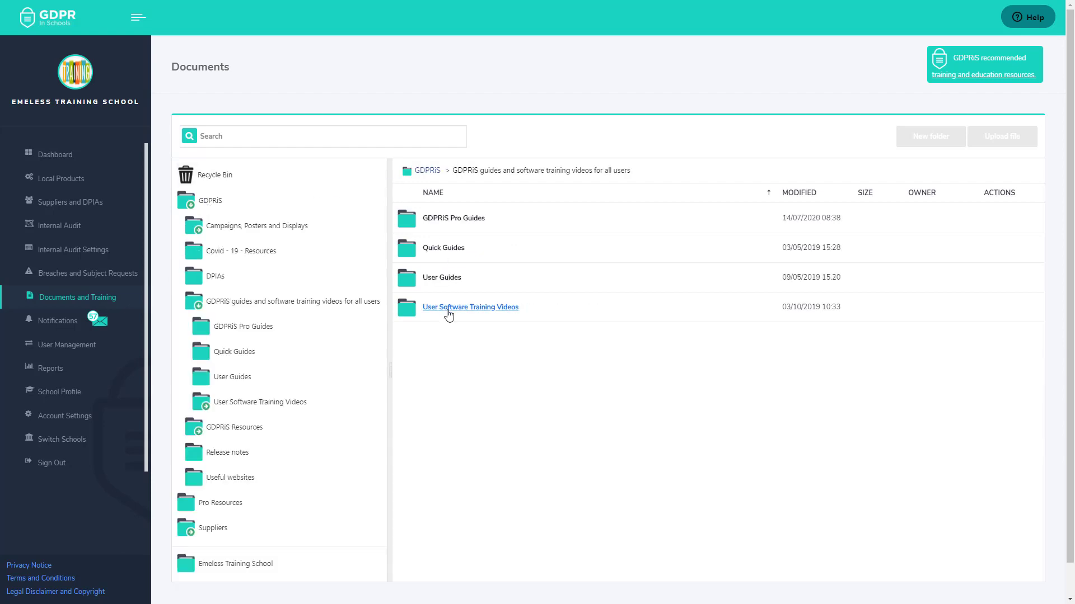
left_click(455, 281)
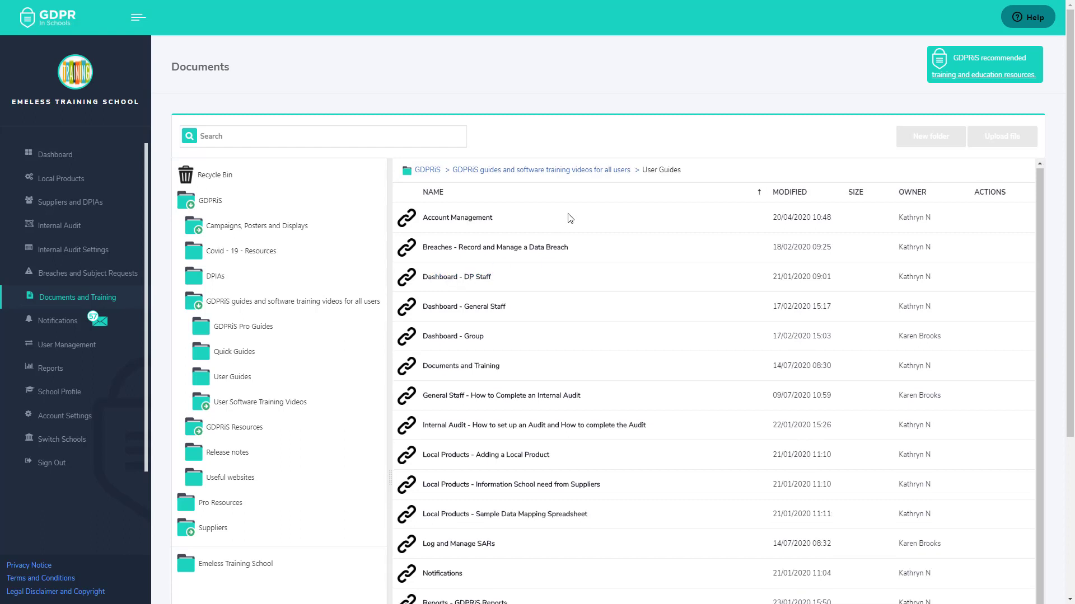
scroll(658, 245, "down", 4)
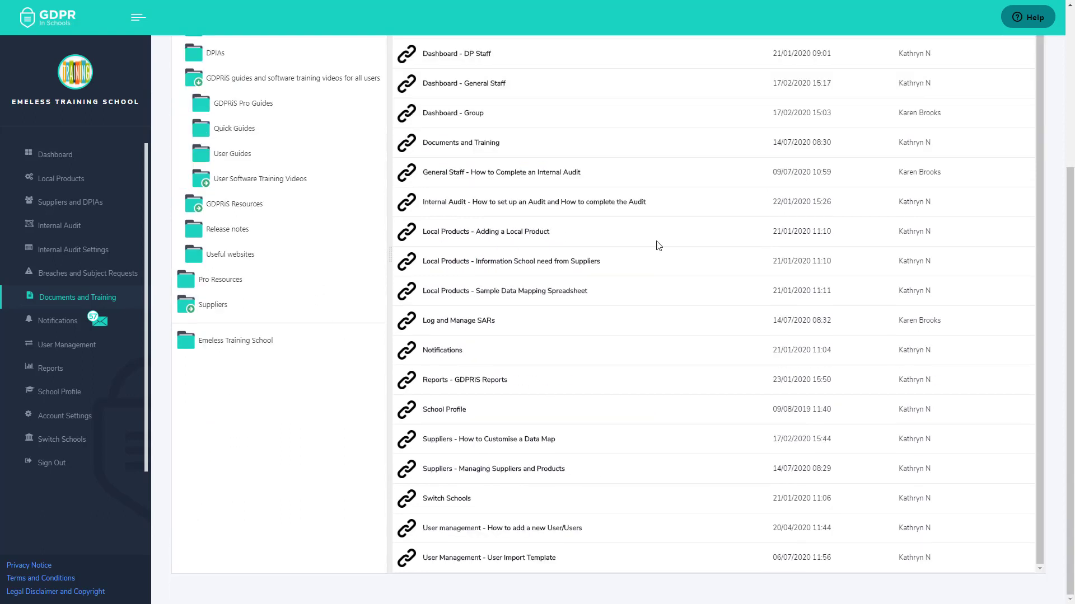
left_click(538, 267)
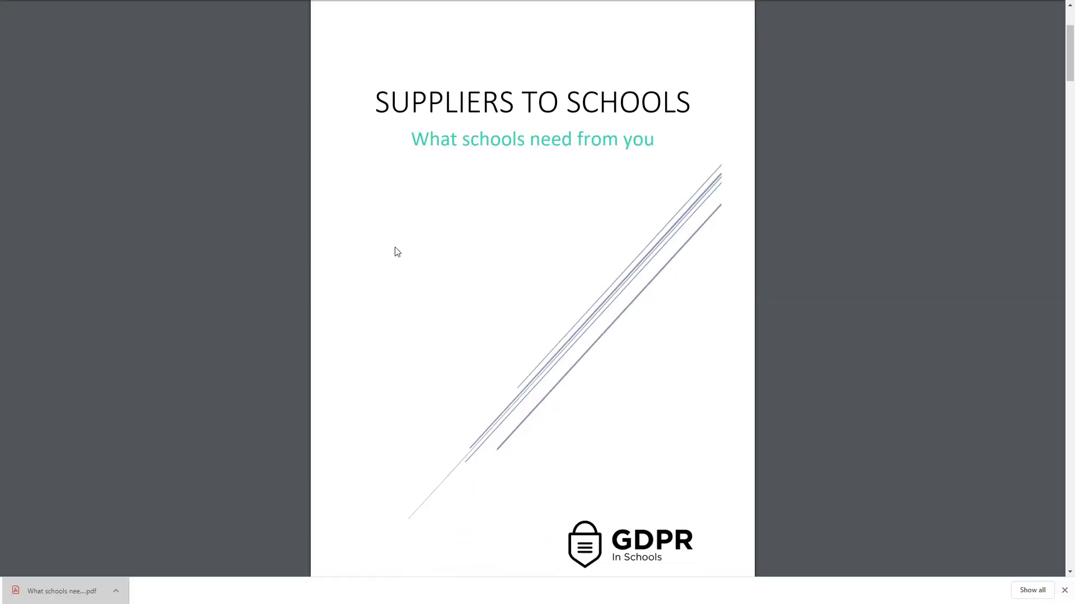
scroll(396, 251, "down", 8)
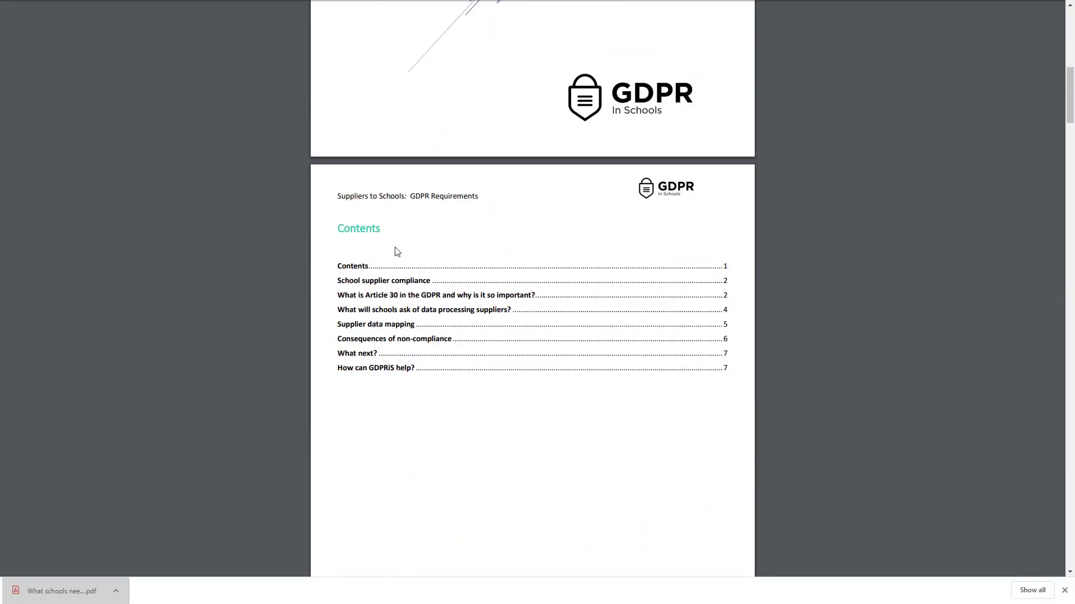
scroll(397, 252, "down", 6)
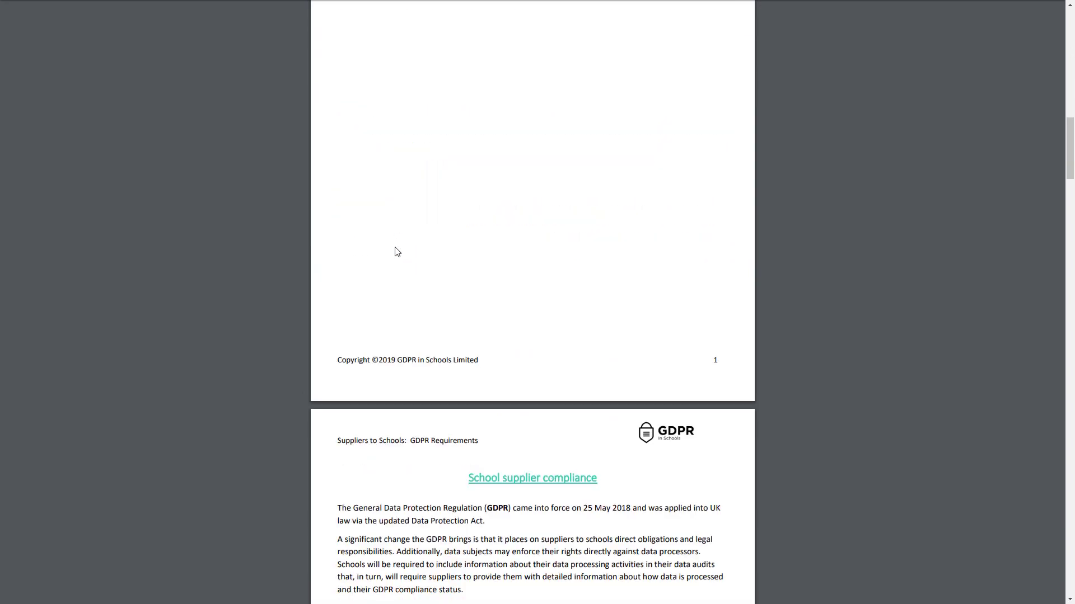
scroll(397, 252, "down", 7)
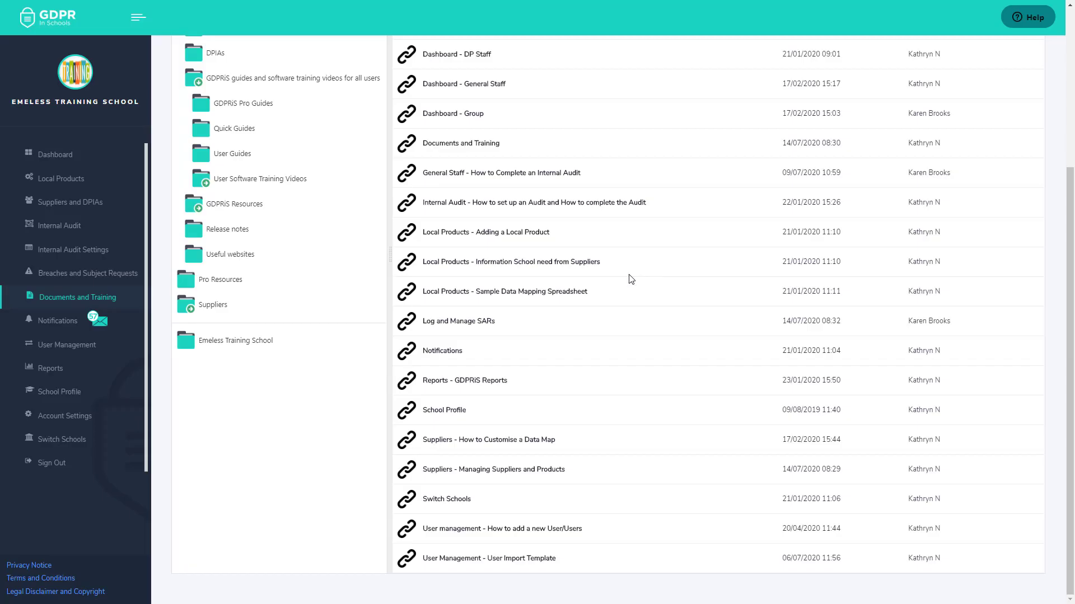
left_click(579, 291)
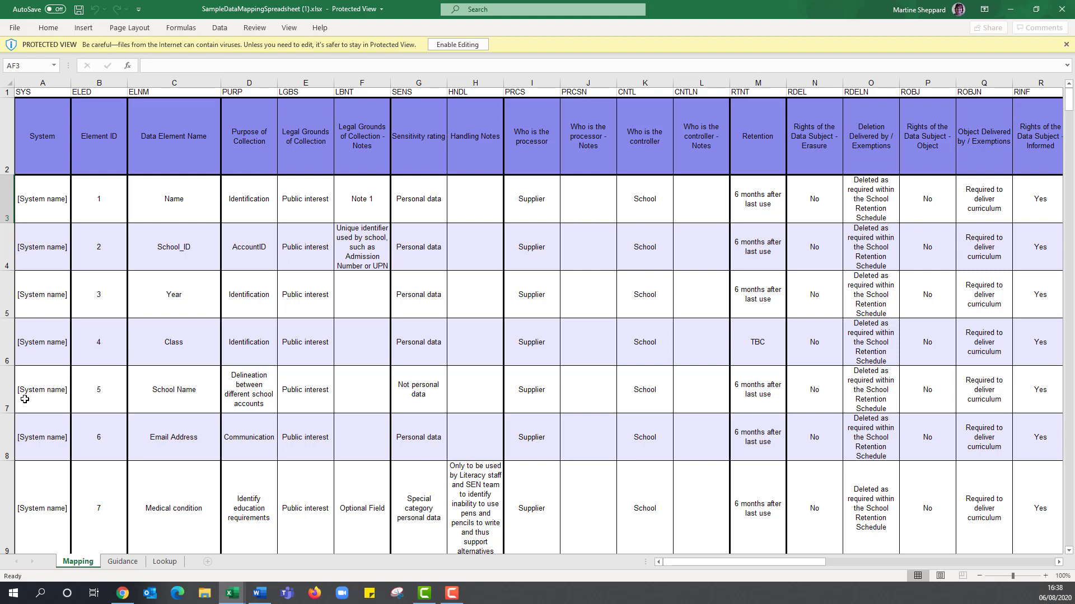
left_click(122, 562)
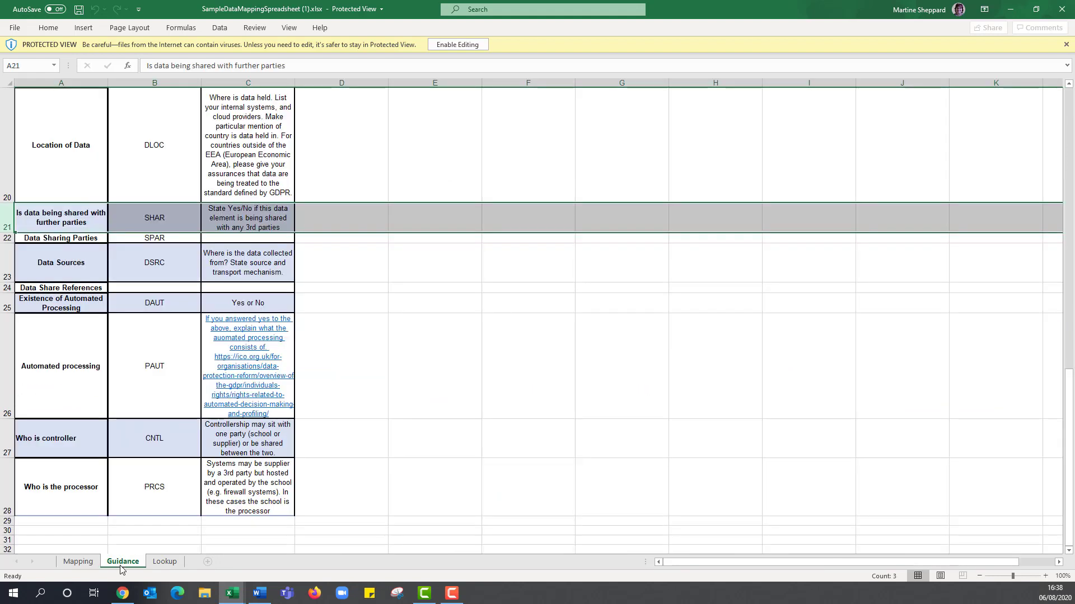
scroll(247, 381, "up", 7)
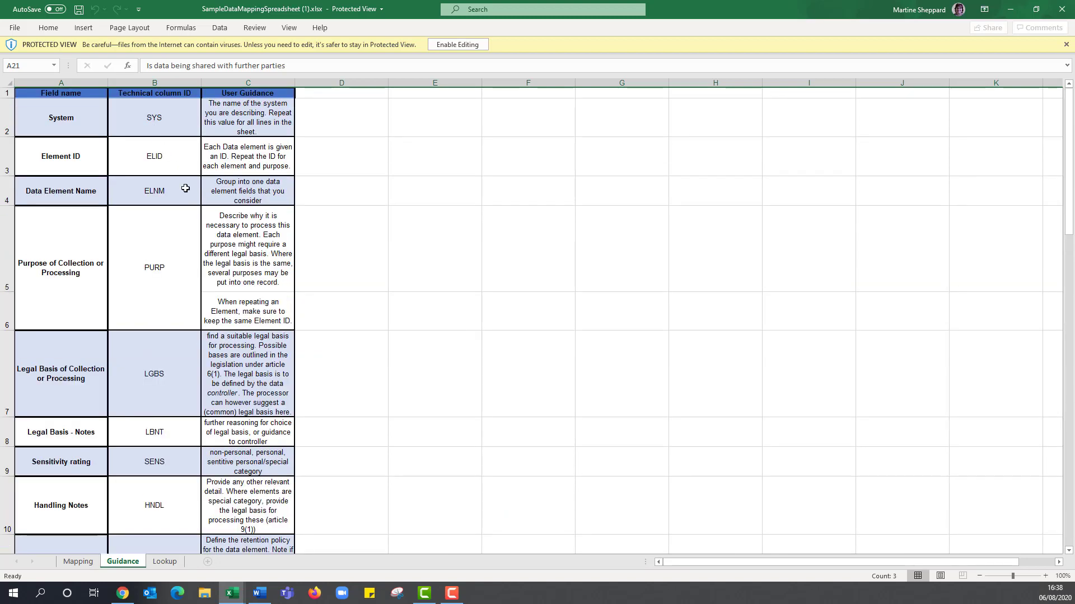
left_click(70, 563)
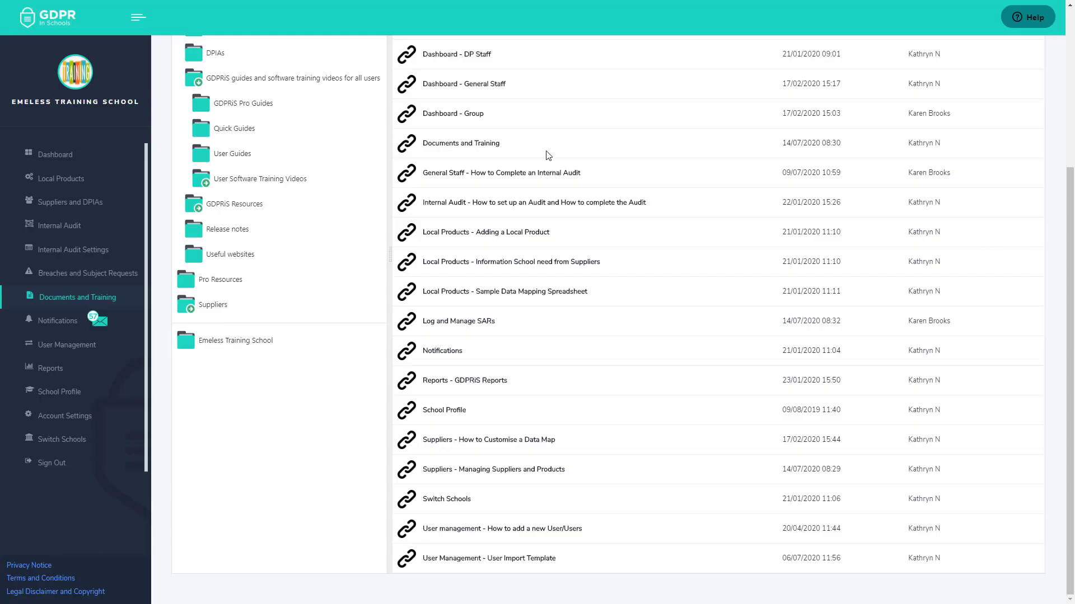
- Import map fields into the photographer product from the supplier's spreadsheet file
left_click(73, 186)
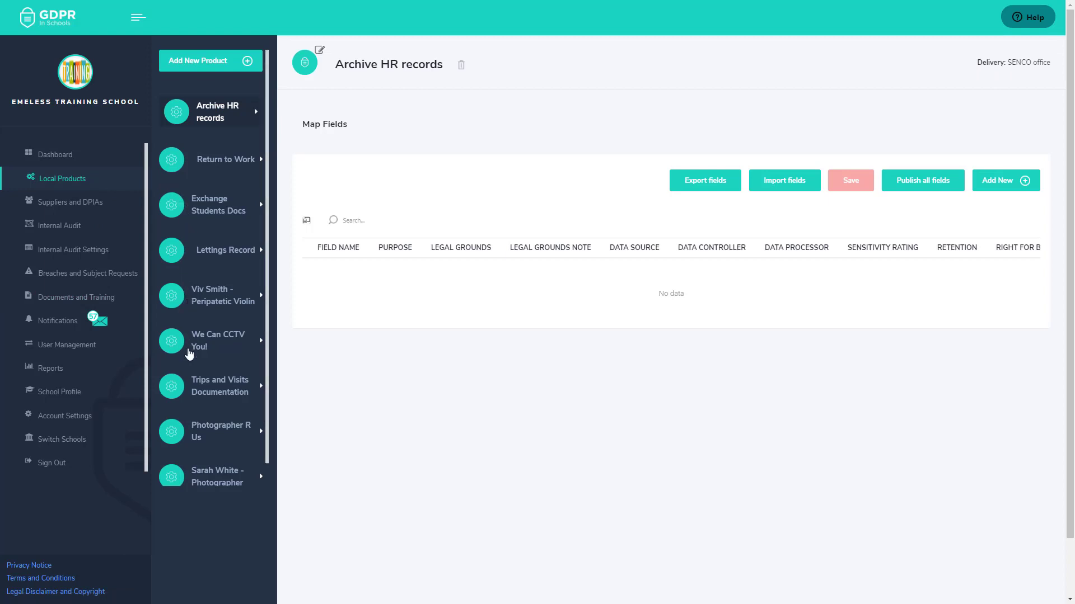
left_click(207, 482)
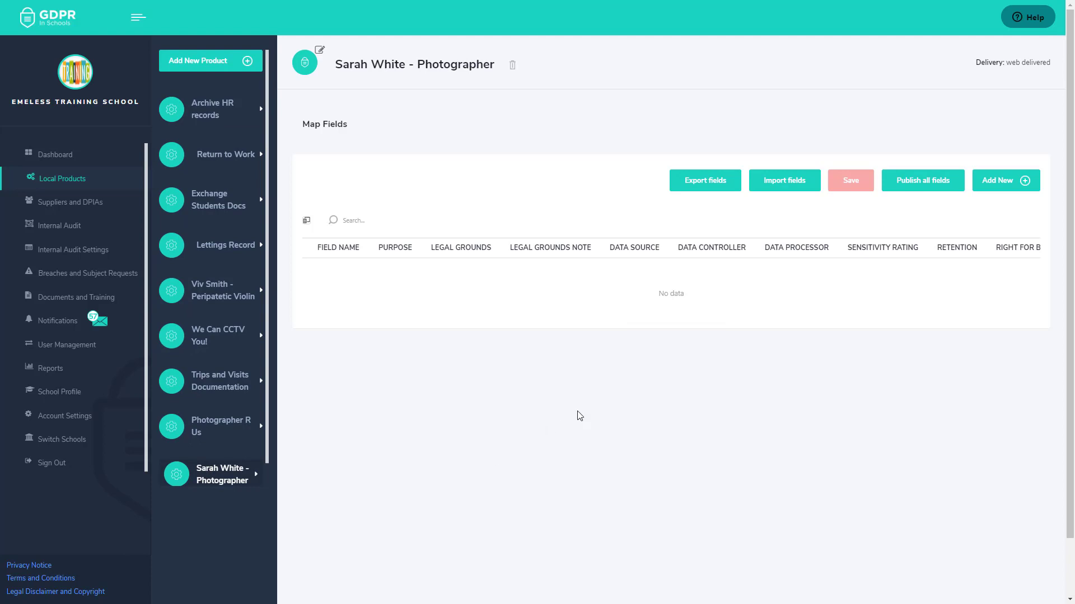
left_click(785, 182)
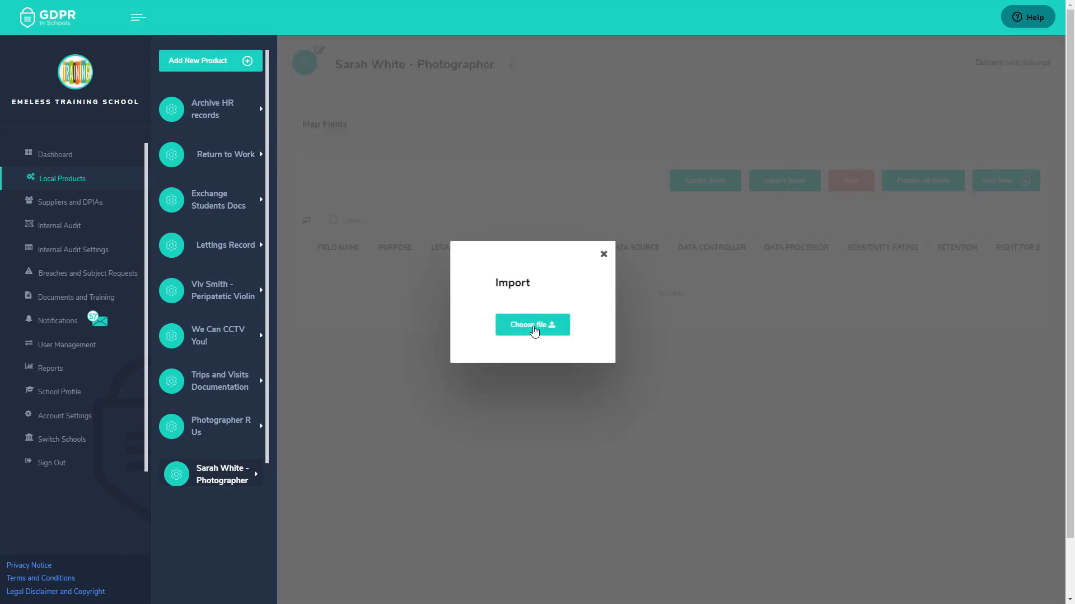
left_click(535, 331)
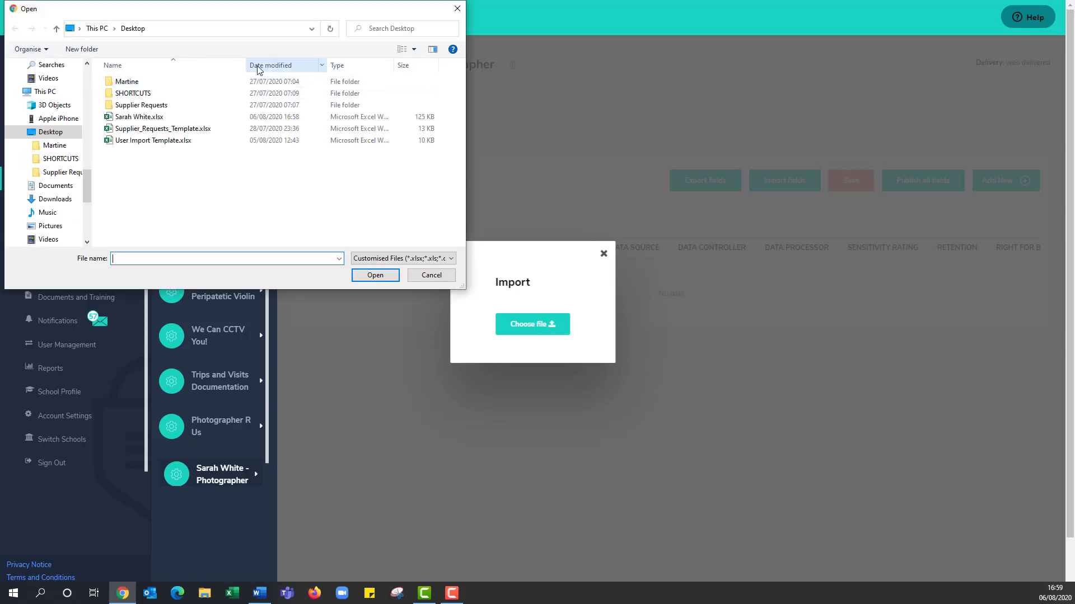
left_click(139, 117)
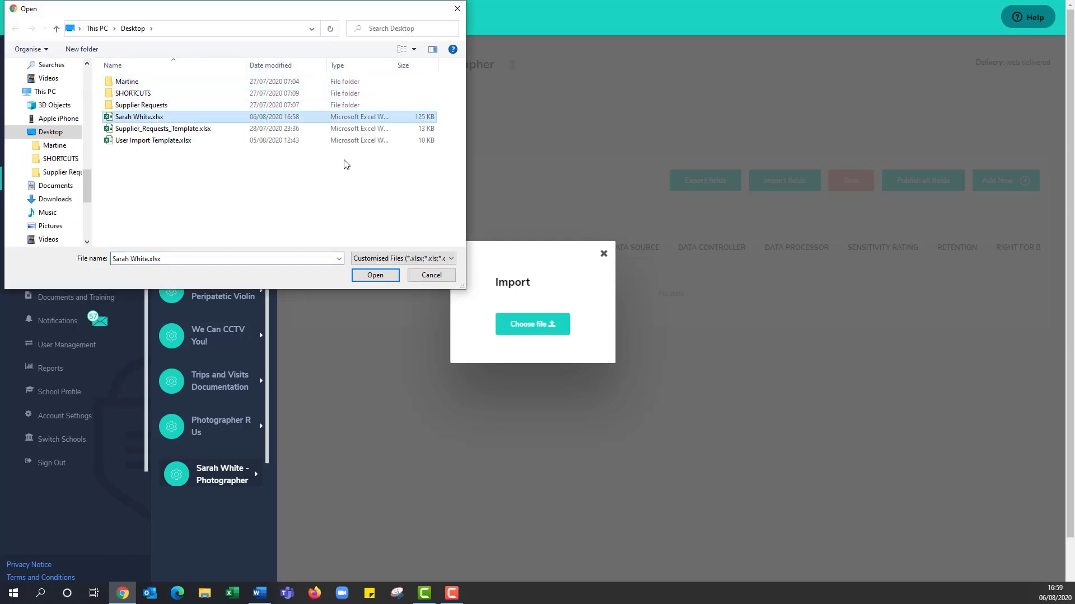
left_click(375, 274)
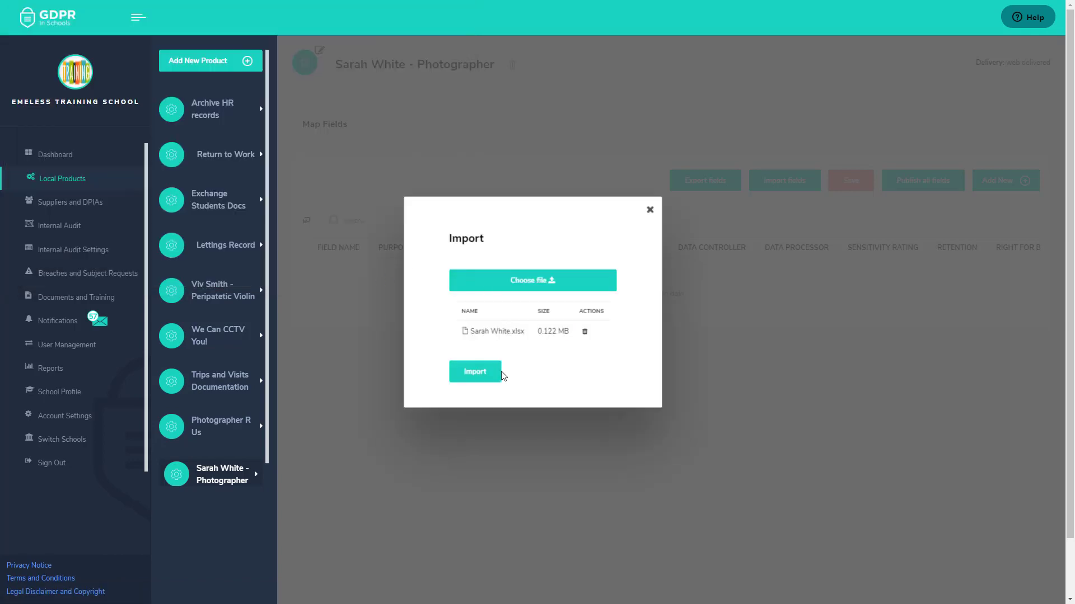
left_click(482, 382)
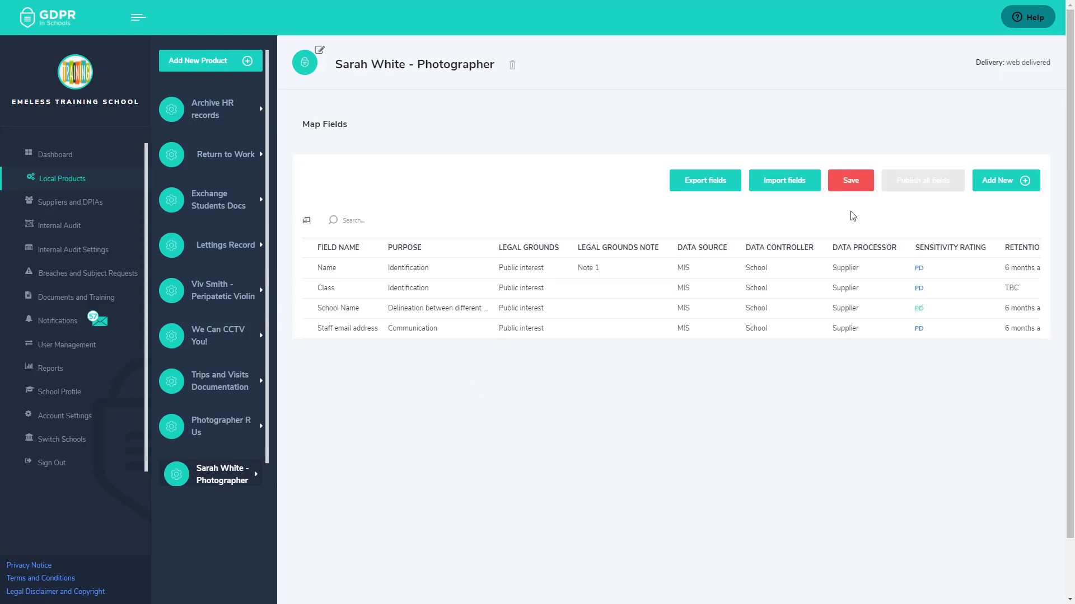
- Save the map fields, confirm overwriting existing data, and publish all fields
left_click(861, 187)
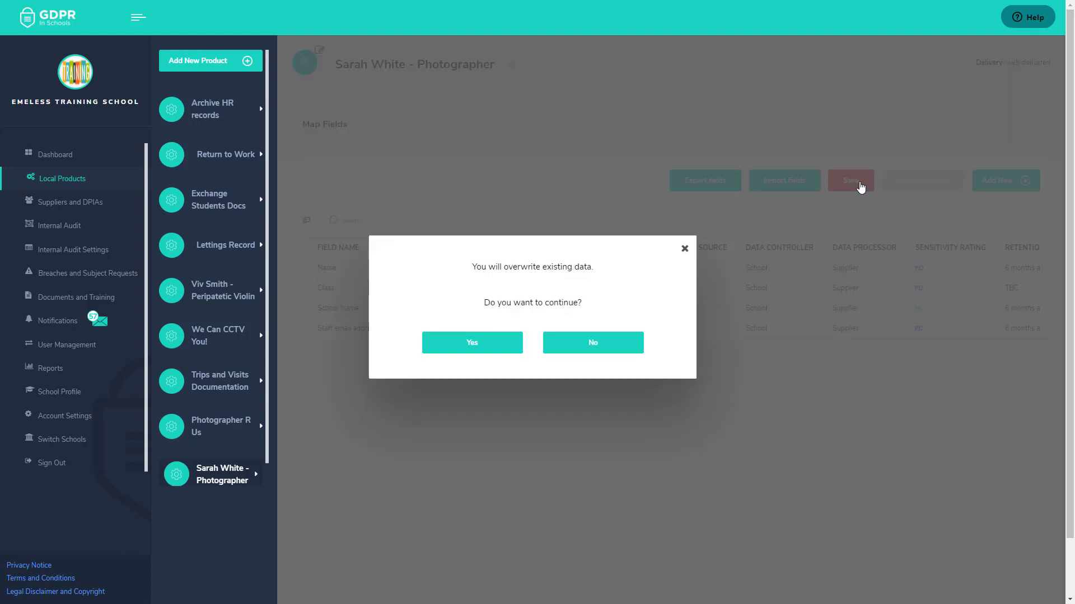
left_click(472, 343)
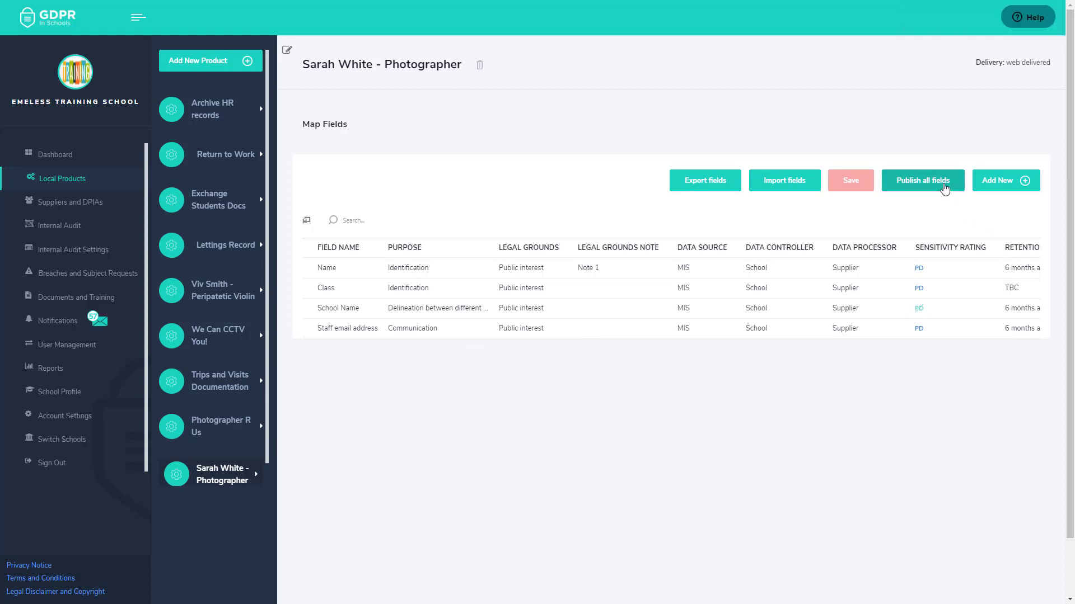
left_click(945, 187)
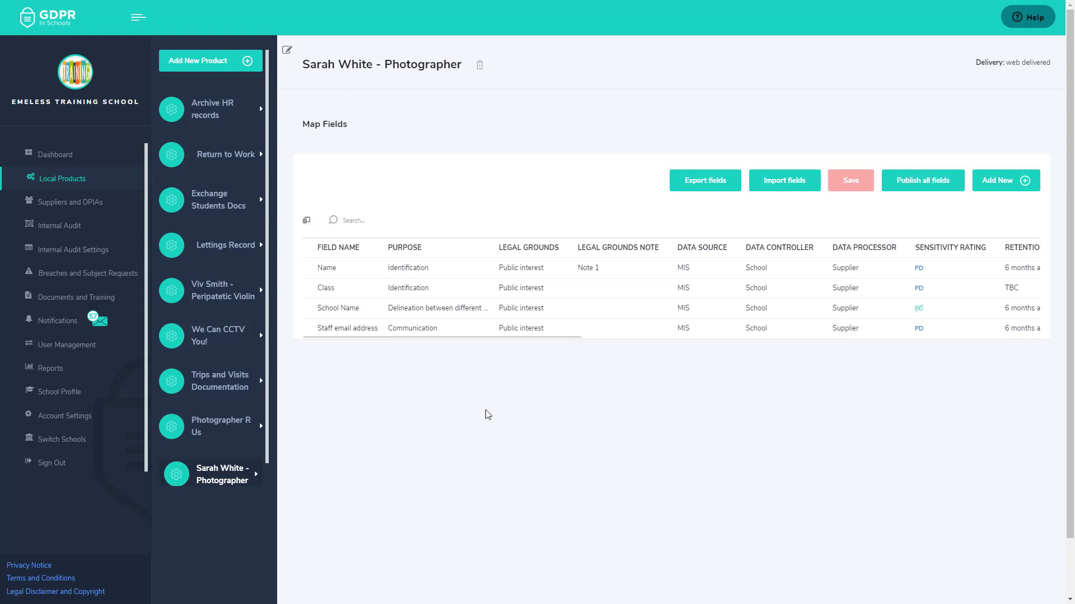
- Leave the photographer product and start a fresh Add New Product form
left_click_drag(476, 335, 898, 338)
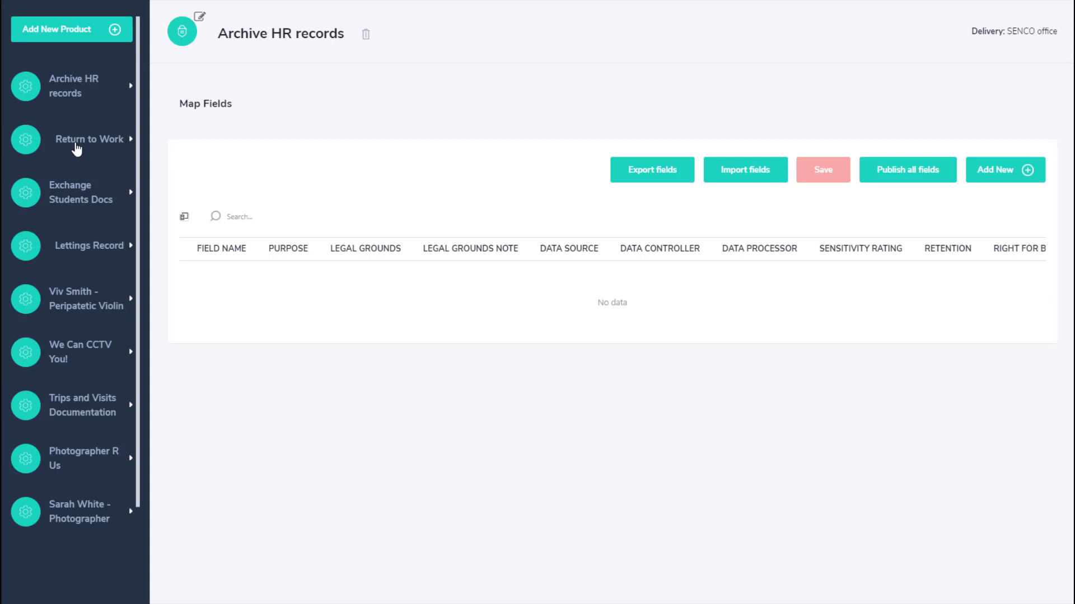
left_click(67, 38)
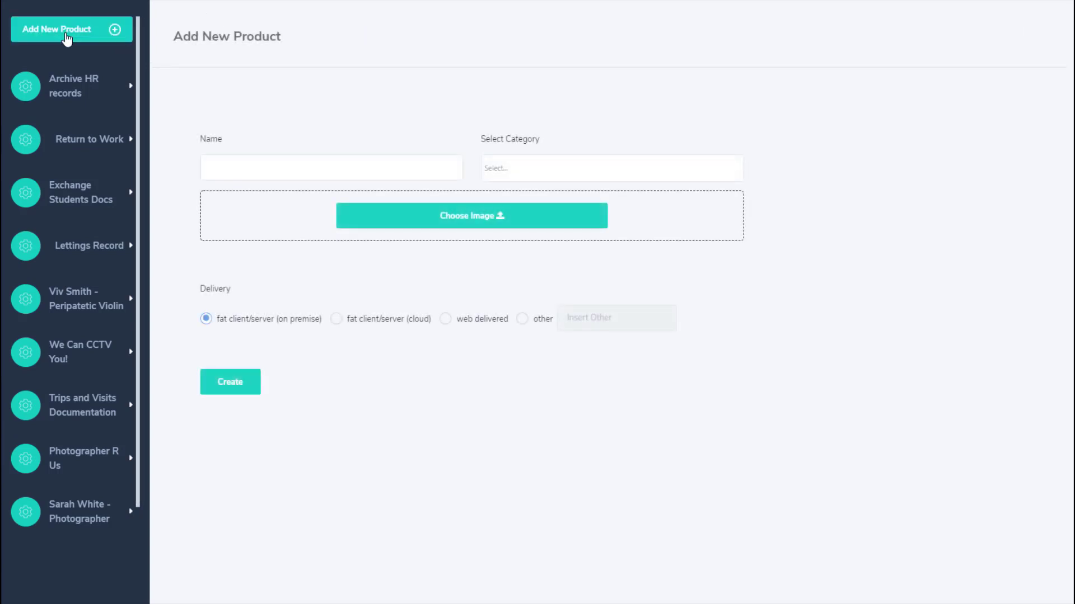
- Create a product named 'HR - Applicants' in the HR systems and payroll category
left_click(286, 163)
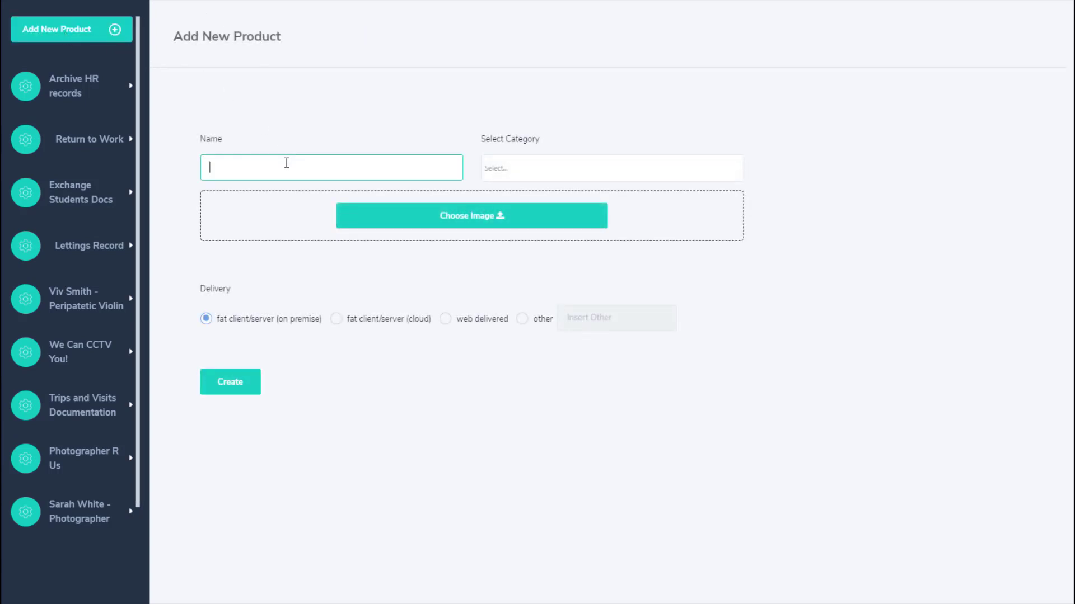
type("HR - Applicants")
left_click(649, 168)
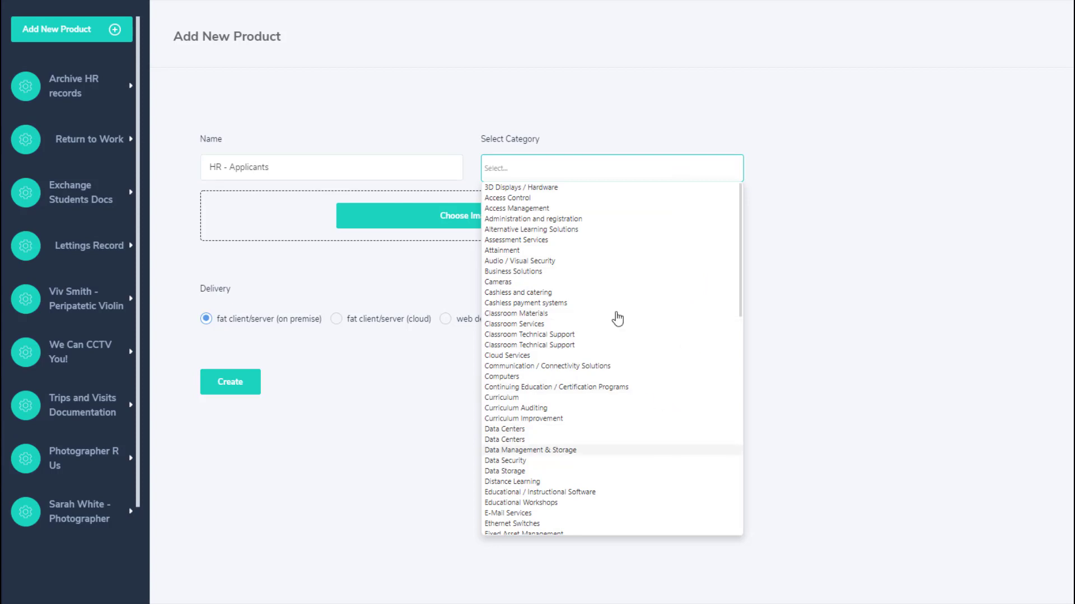
type("HR")
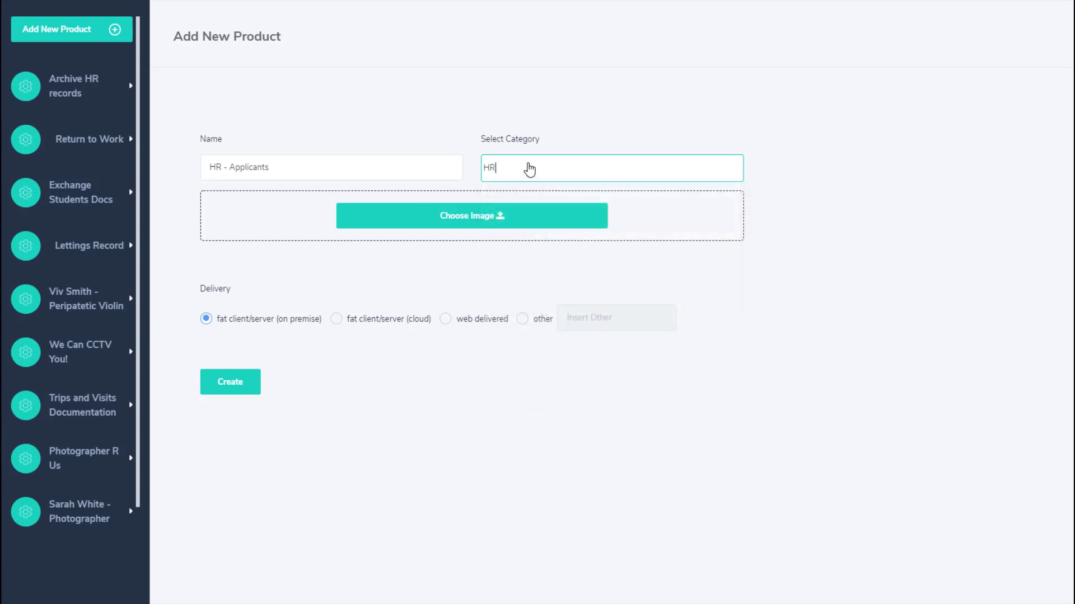
left_click(519, 190)
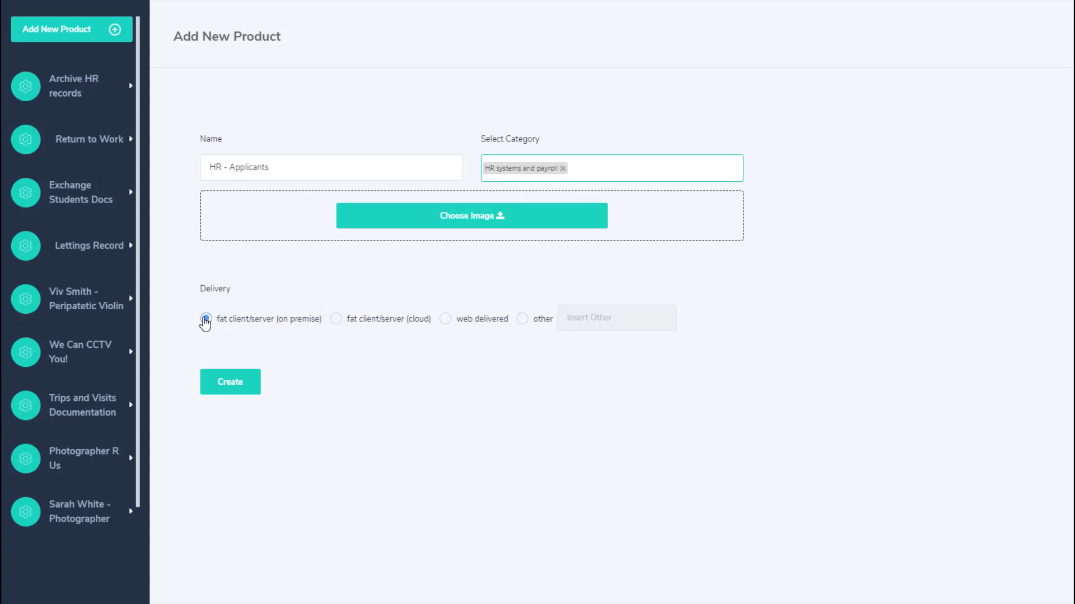
left_click(229, 389)
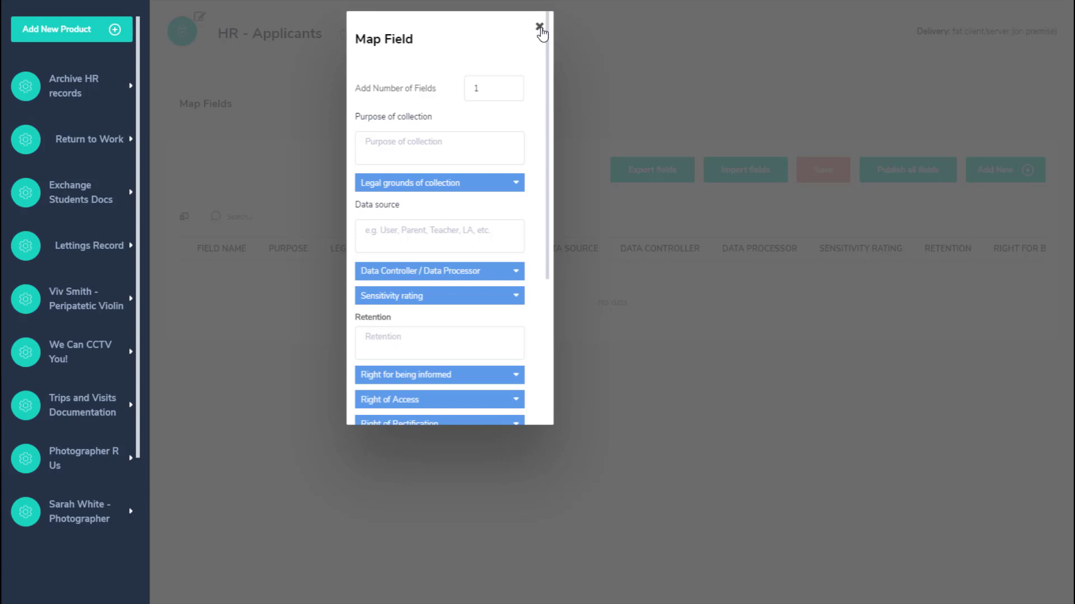
- Set 3 fields with purpose Personal identification, Public interest grounds and Applicant - Application Form source
left_click(509, 85)
left_click(509, 86)
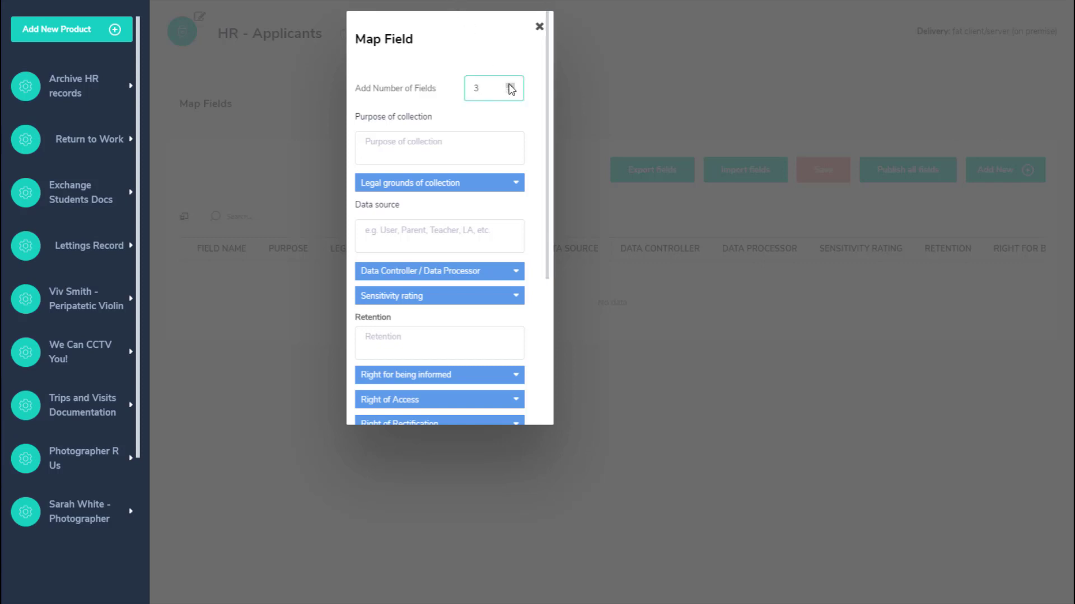
left_click(469, 152)
left_click(473, 140)
type("Personal identification")
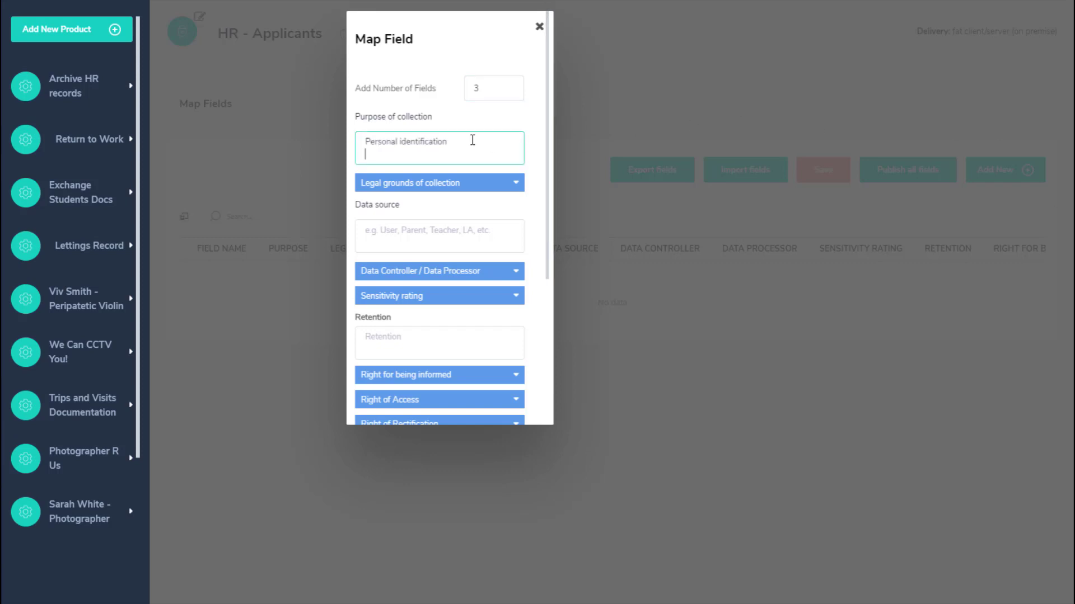
left_click(516, 183)
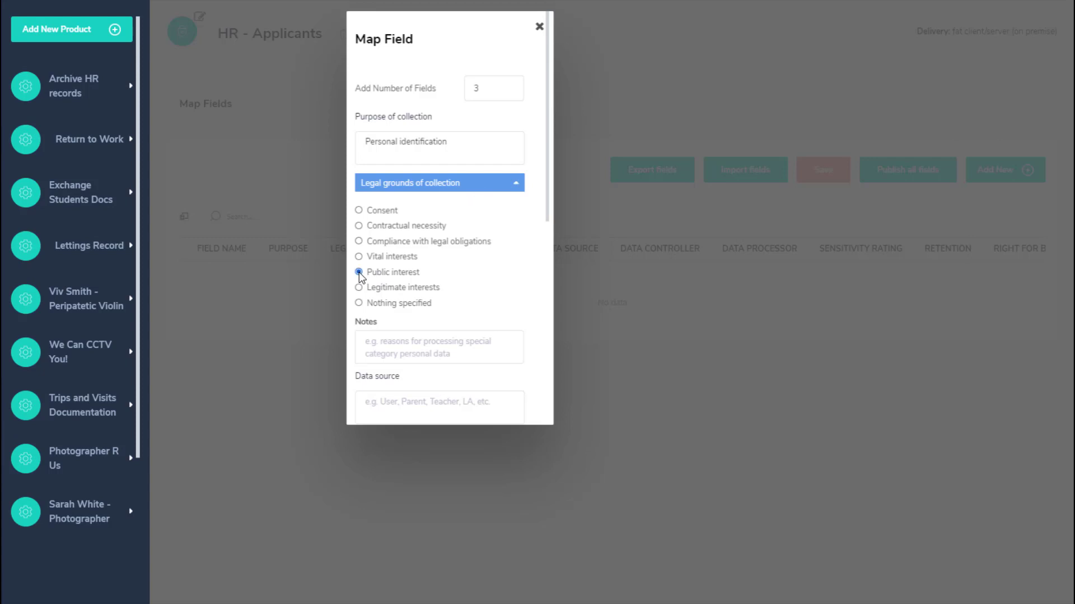
left_click(518, 188)
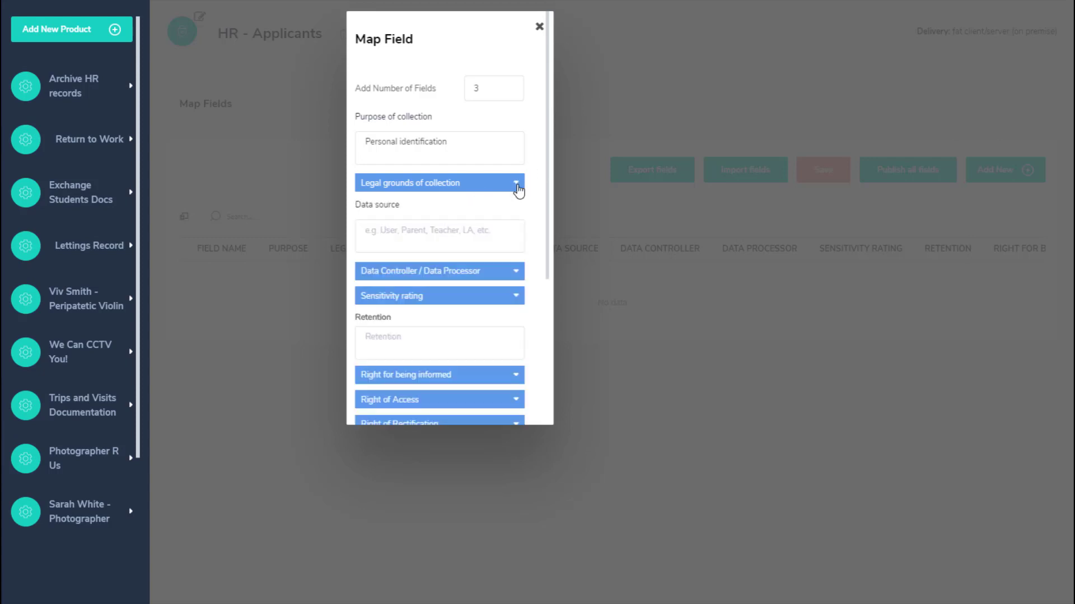
left_click(446, 235)
- Make the school controller and processor, rate as personal data, and set 6-month retention
left_click(503, 277)
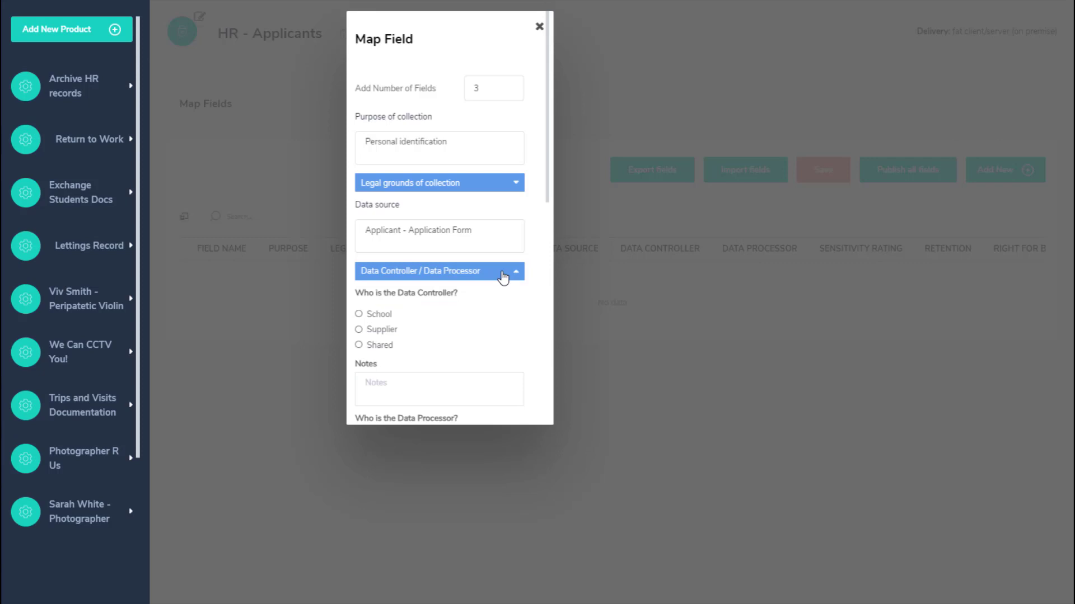
left_click(367, 318)
scroll(442, 322, "down", 3)
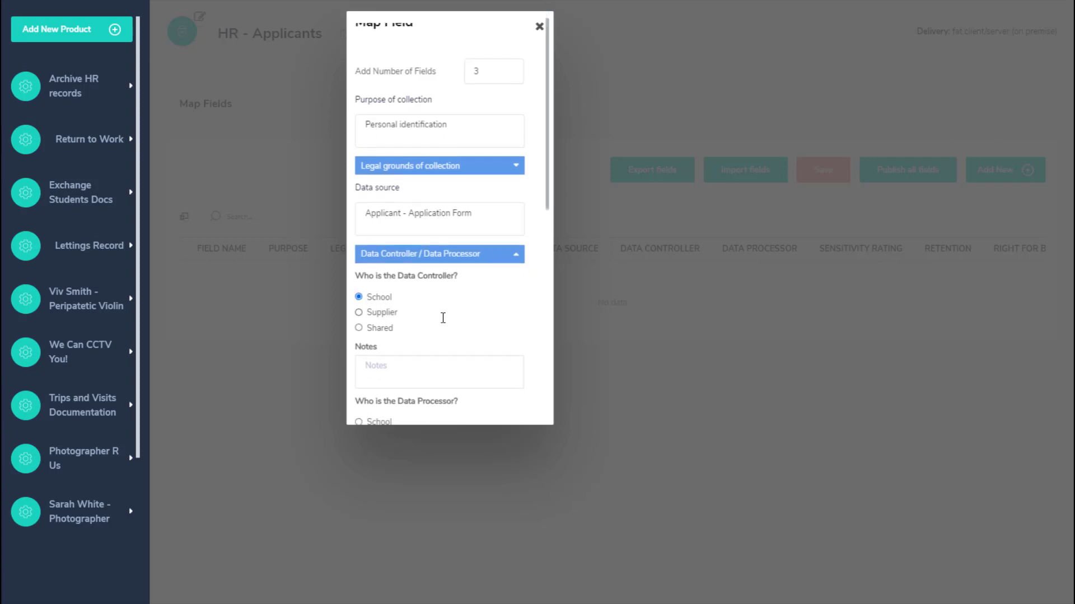
left_click(359, 307)
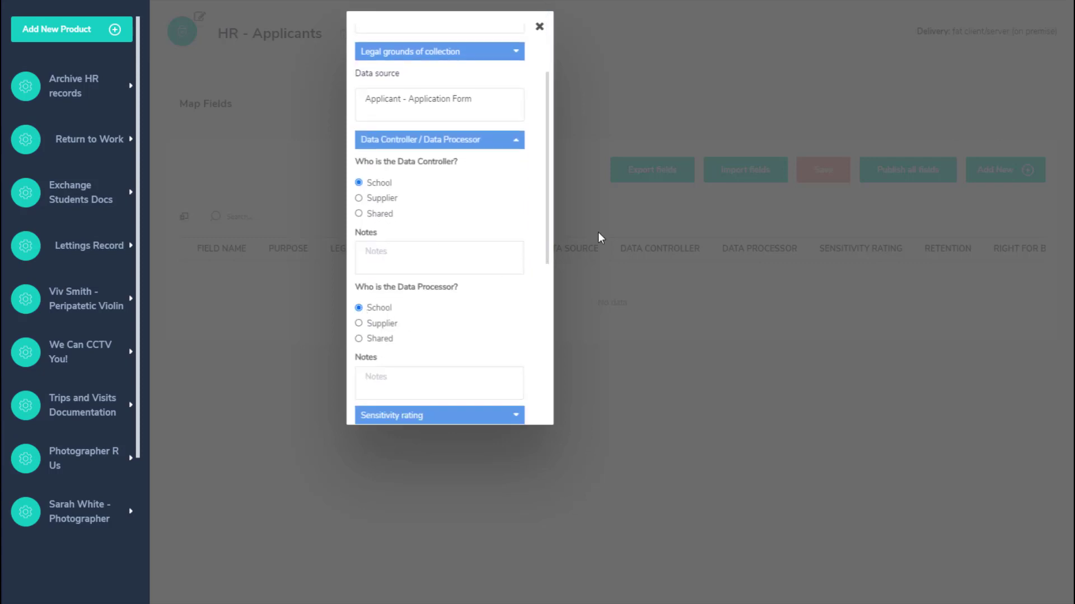
left_click(517, 141)
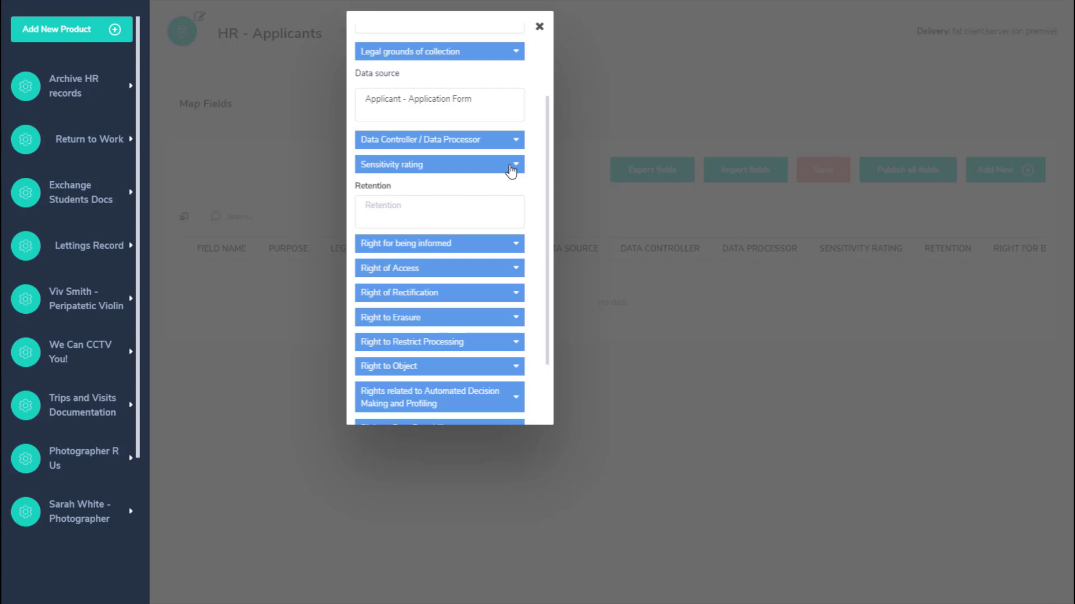
left_click(511, 167)
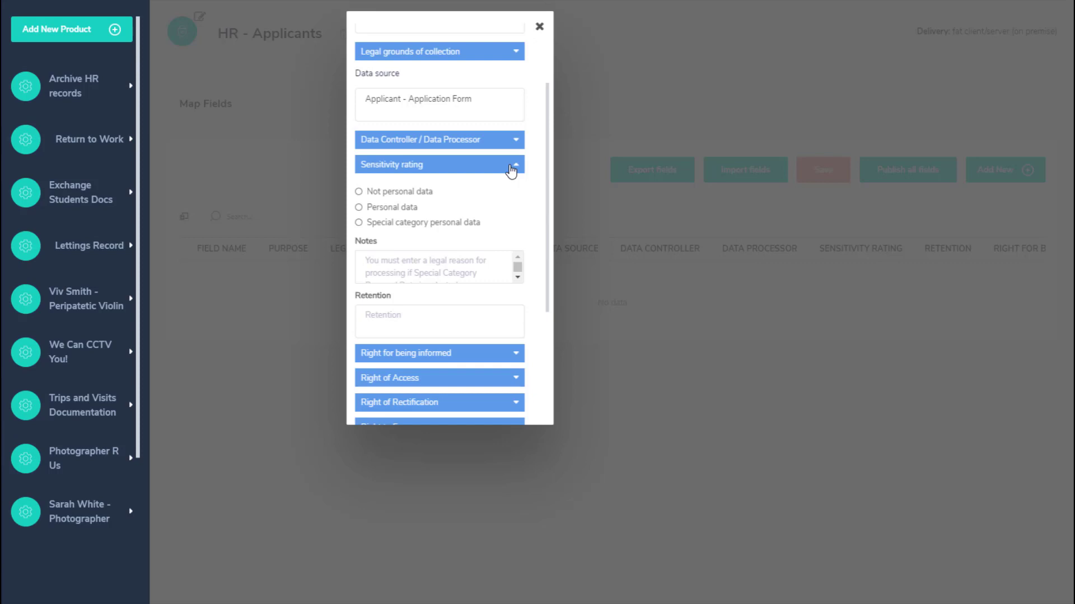
left_click(359, 208)
left_click(516, 165)
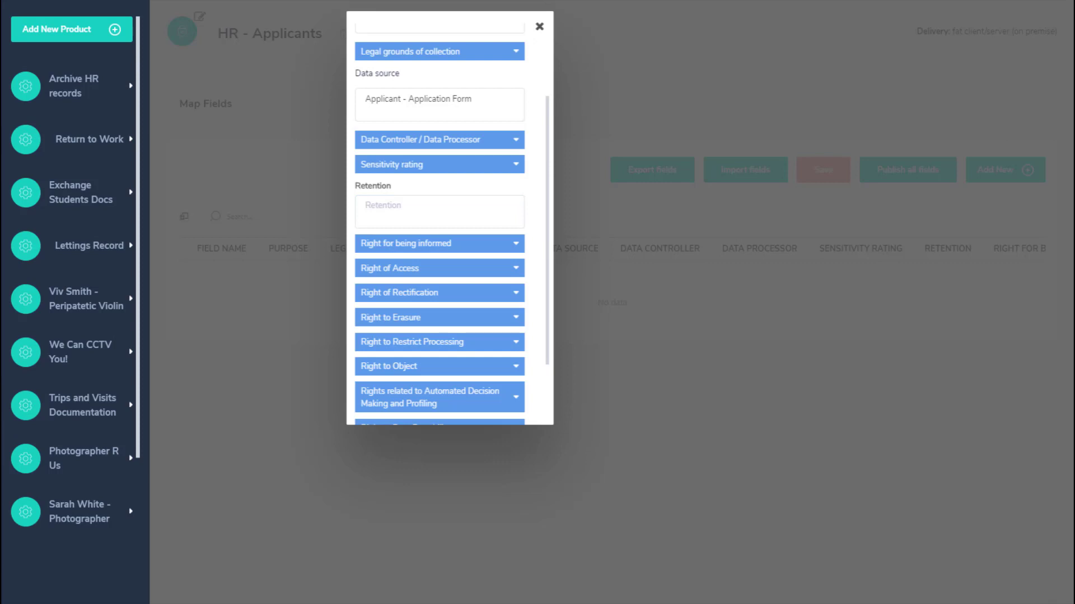
left_click(429, 205)
type("6 months from the date of the post being filled")
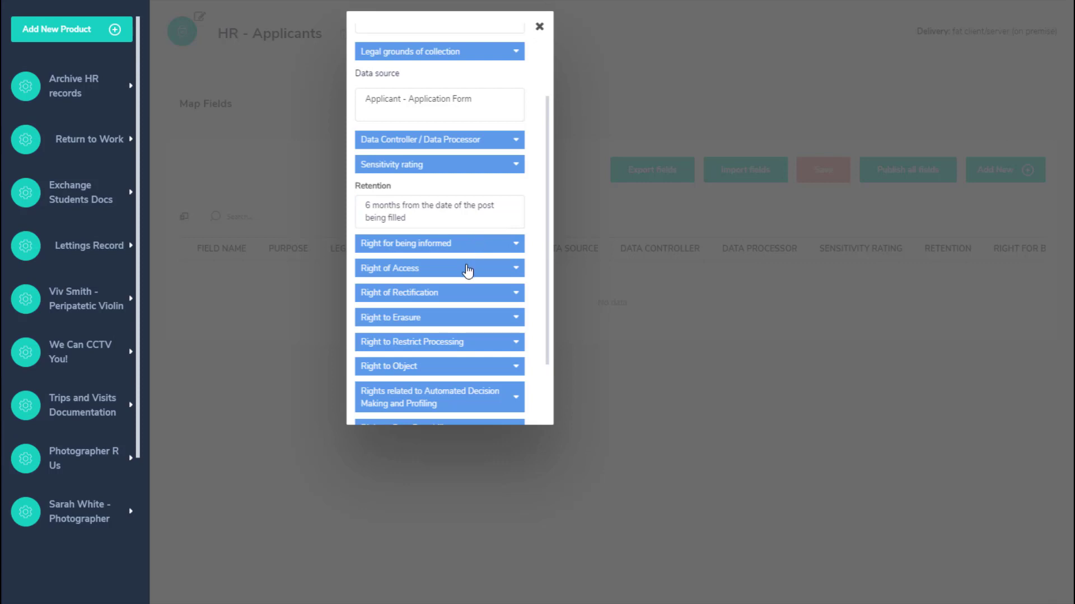
- Answer Yes to right to be informed and access, No to rectification and erasure
left_click(516, 245)
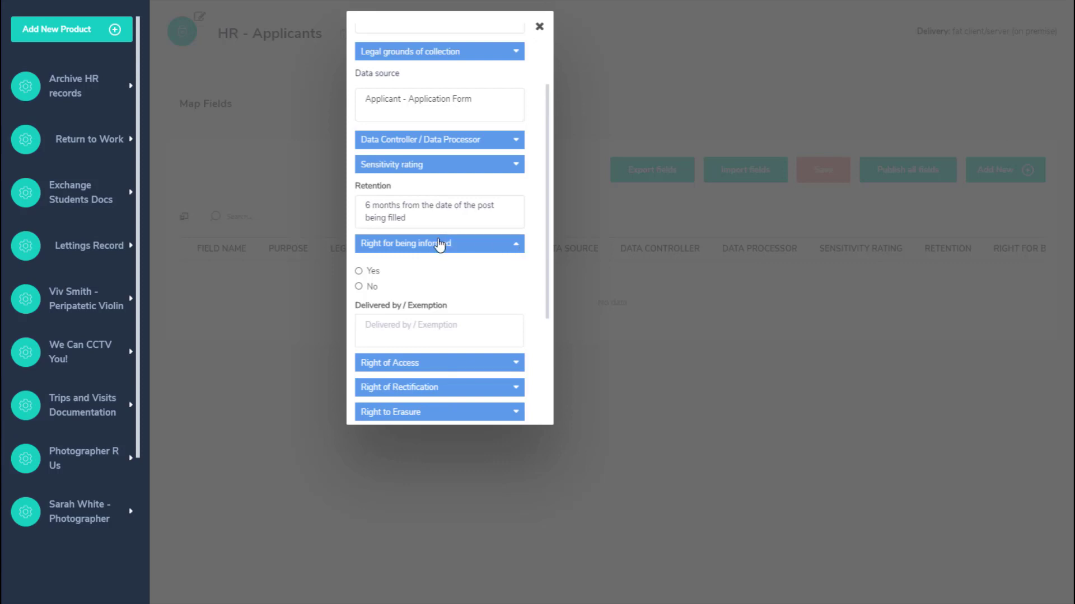
left_click(360, 271)
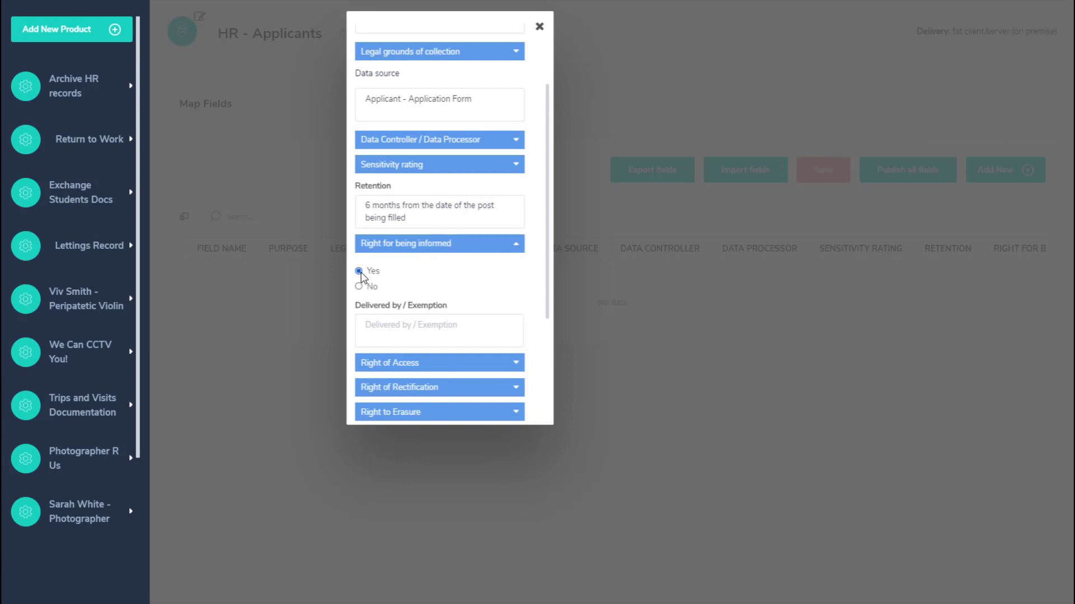
left_click(488, 370)
left_click(359, 390)
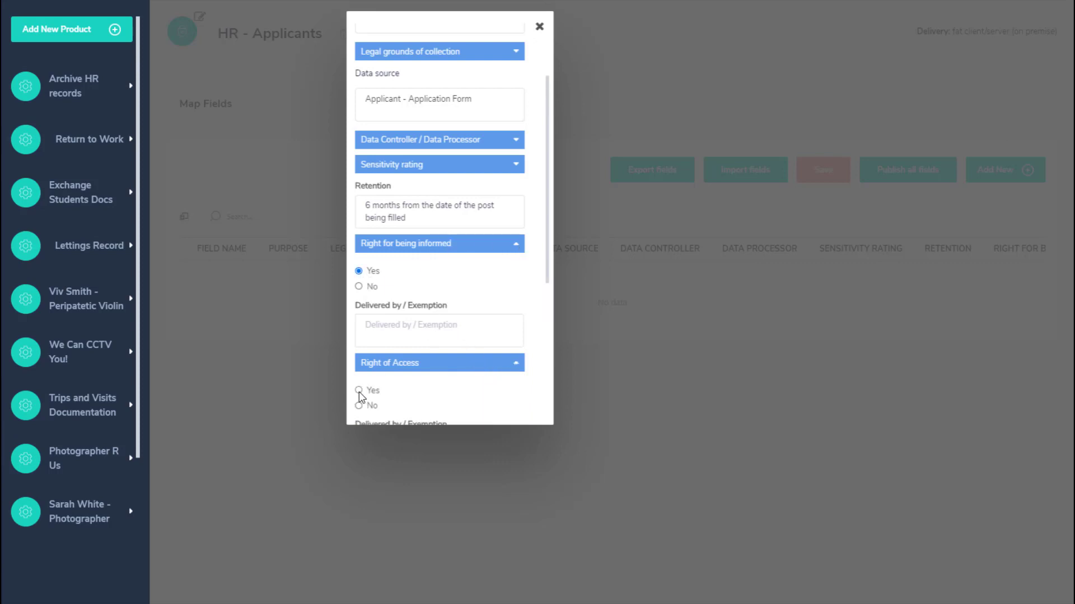
scroll(439, 263, "down", 5)
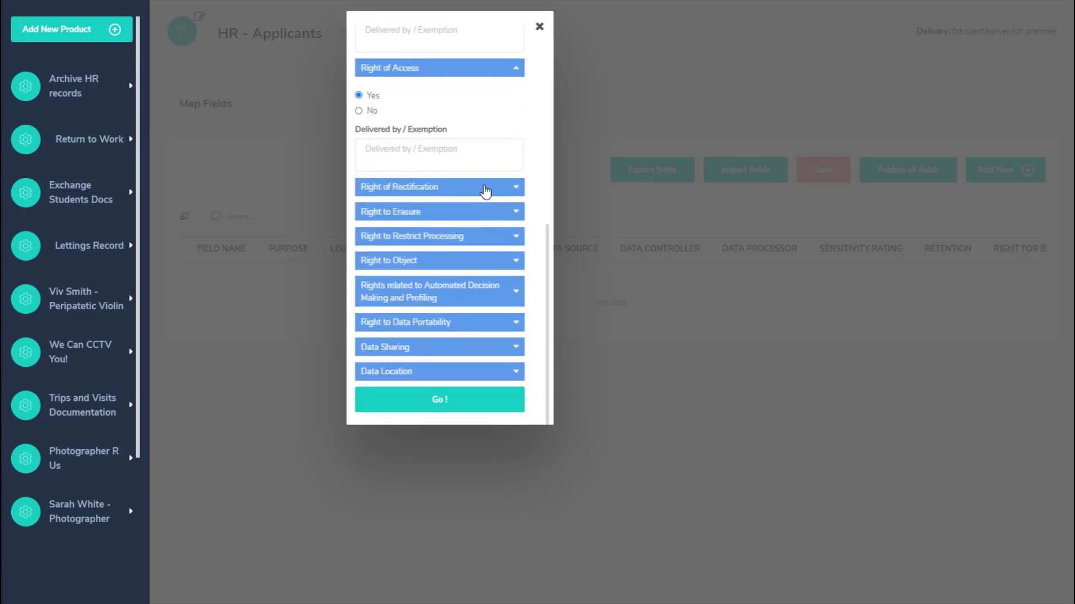
left_click(484, 190)
left_click(359, 230)
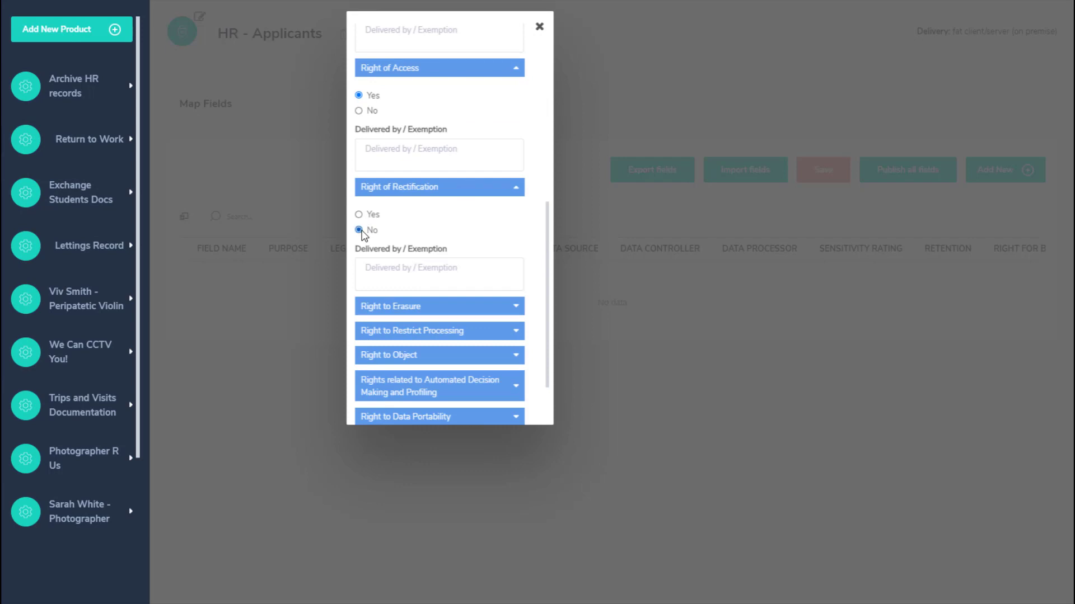
left_click(466, 306)
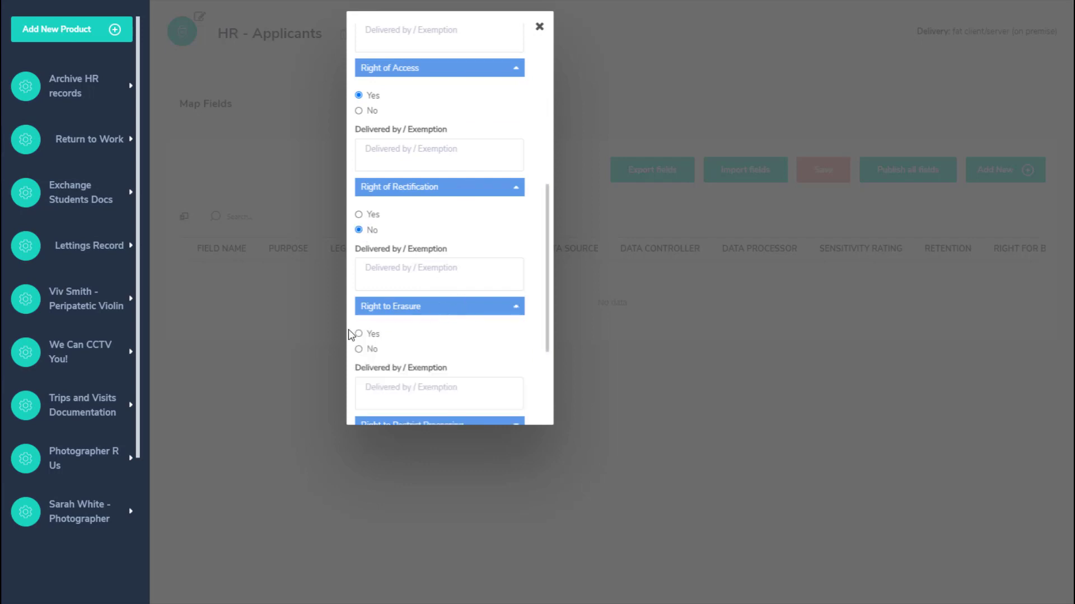
left_click(359, 349)
scroll(509, 343, "down", 1)
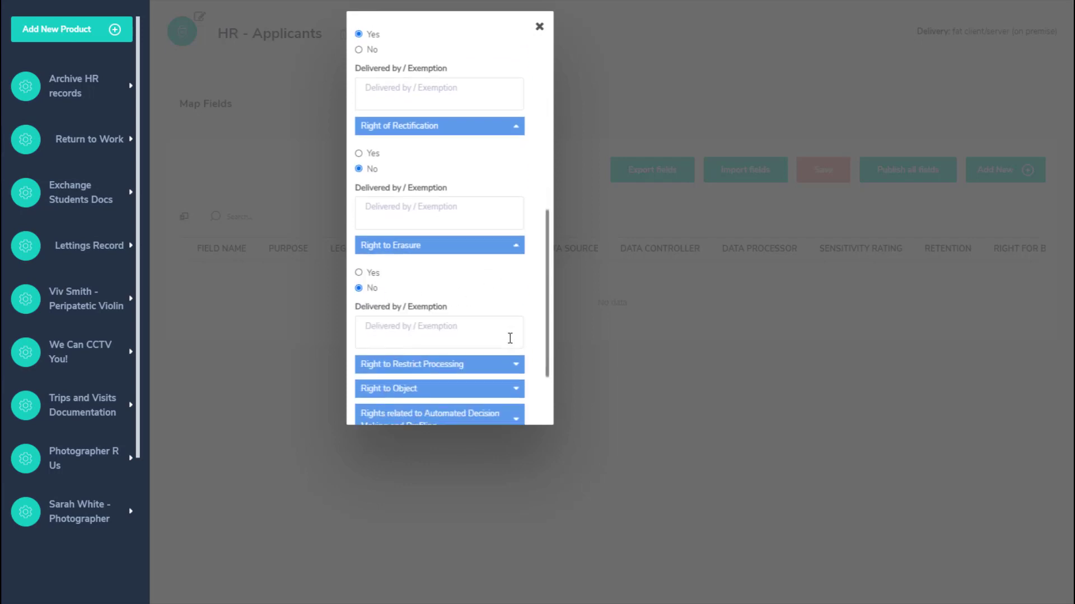
scroll(508, 337, "down", 2)
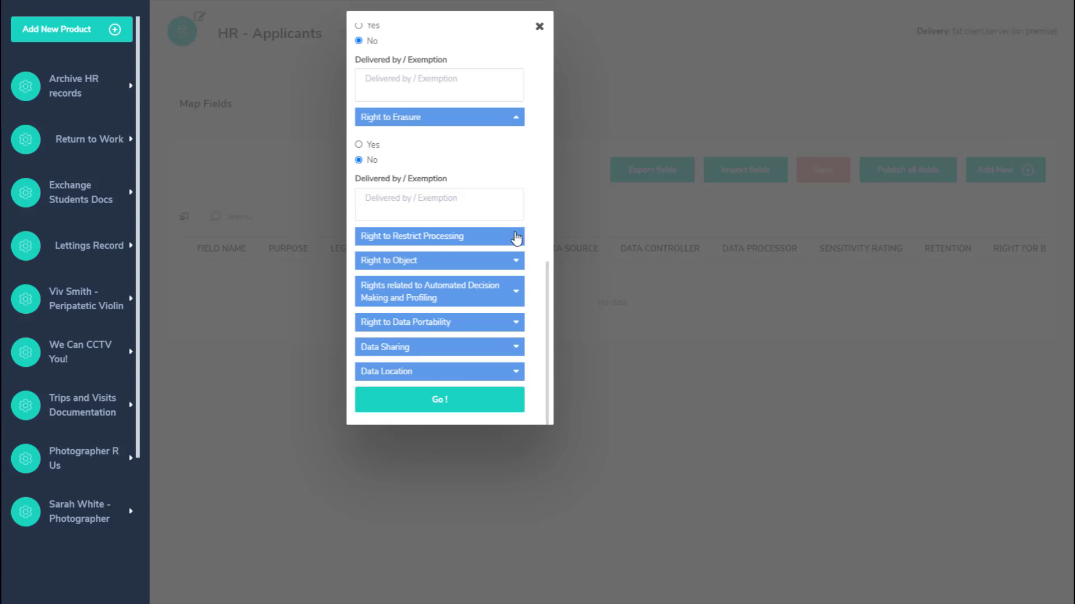
- Answer Yes to restrict processing, No to object, Yes to automated decision making and portability
left_click(515, 238)
left_click(370, 265)
scroll(434, 291, "down", 2)
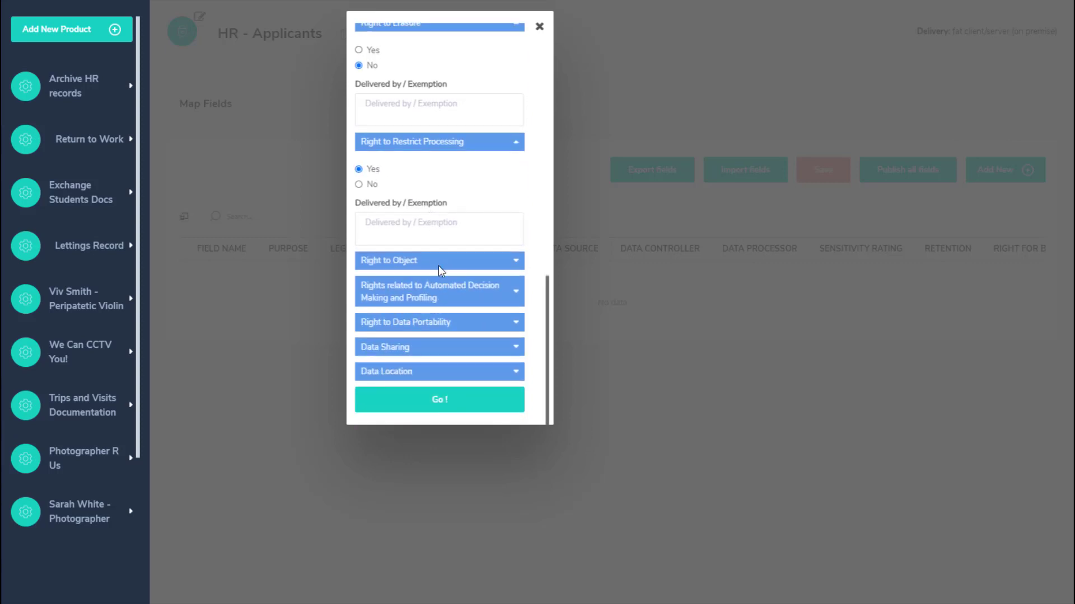
left_click(438, 263)
left_click(359, 304)
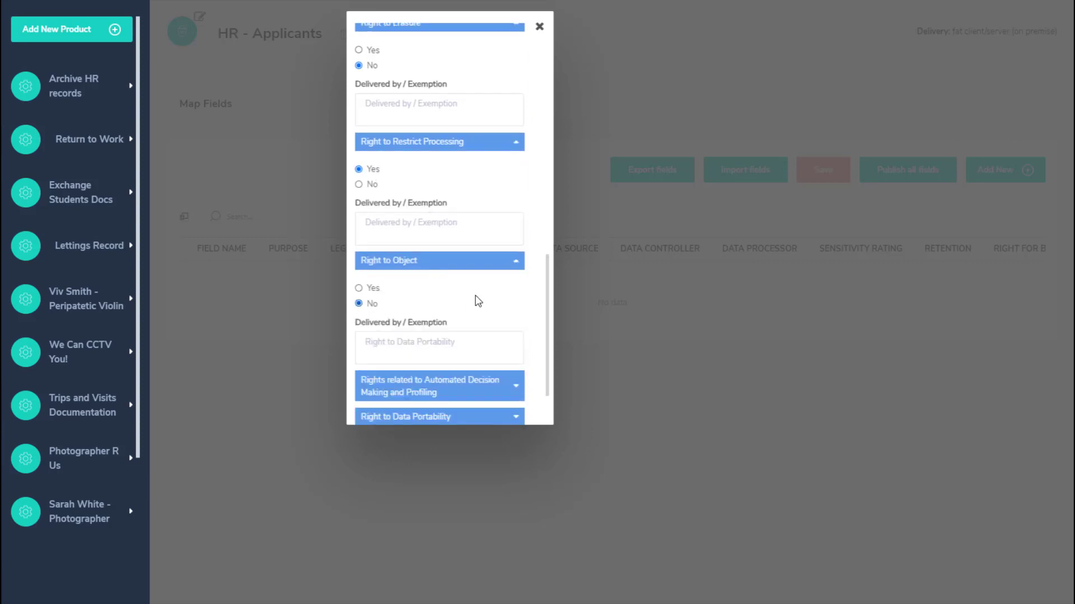
scroll(477, 296, "down", 2)
left_click(495, 284)
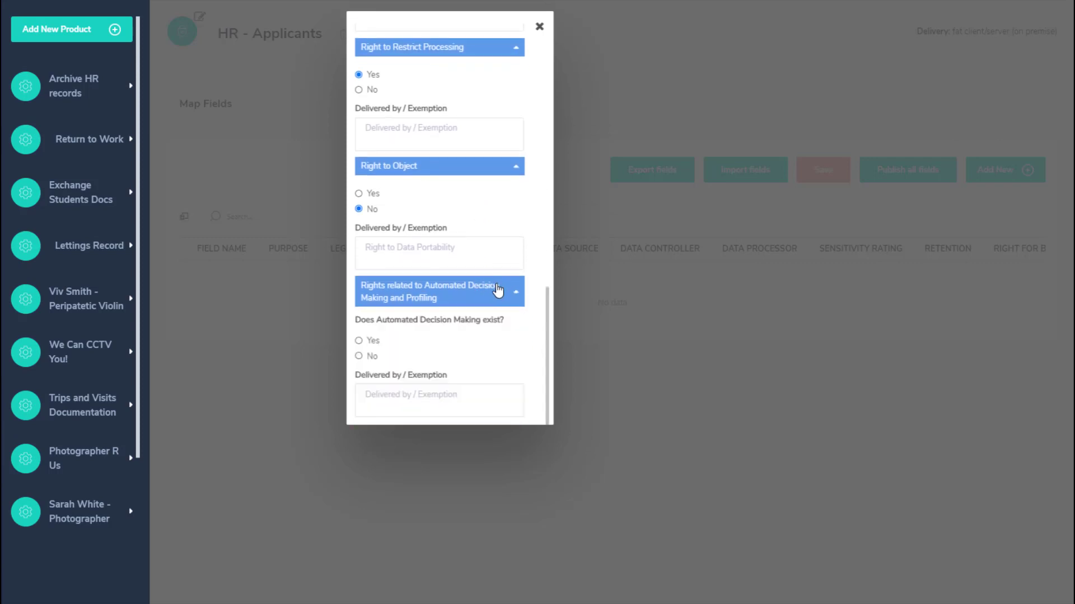
left_click(369, 343)
scroll(454, 342, "down", 3)
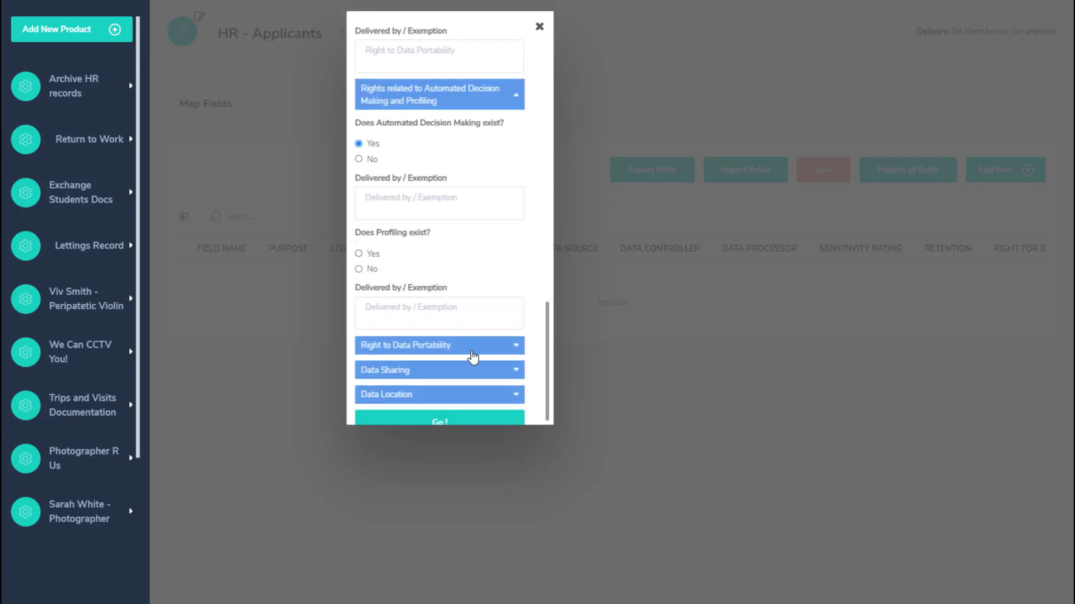
left_click(473, 353)
left_click(361, 373)
scroll(401, 358, "down", 2)
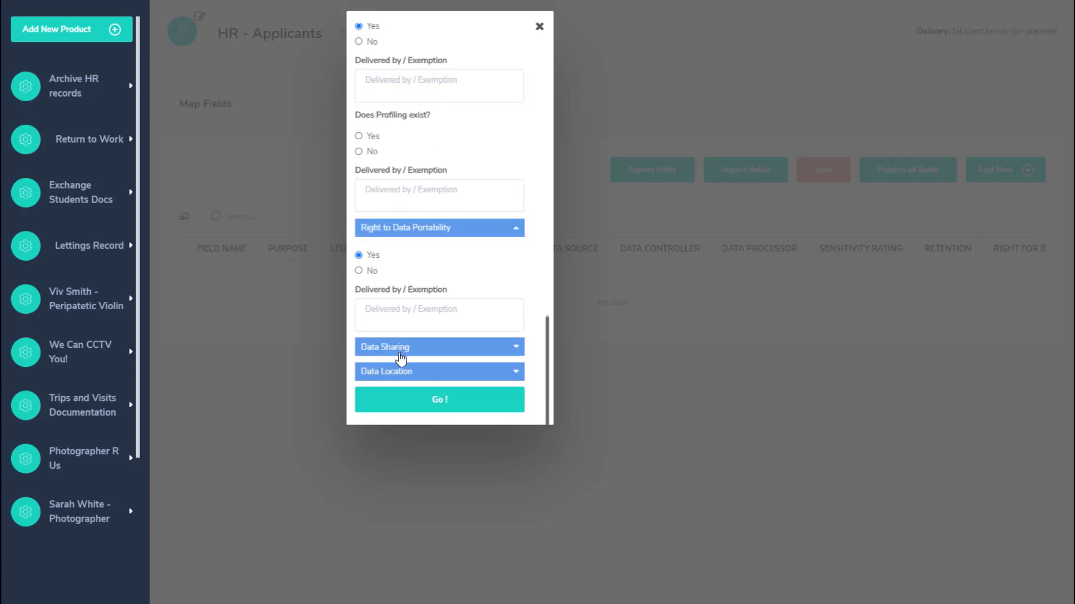
- Record no data sharing agreements and School (UK) storage, then apply the properties with Go!
left_click(516, 348)
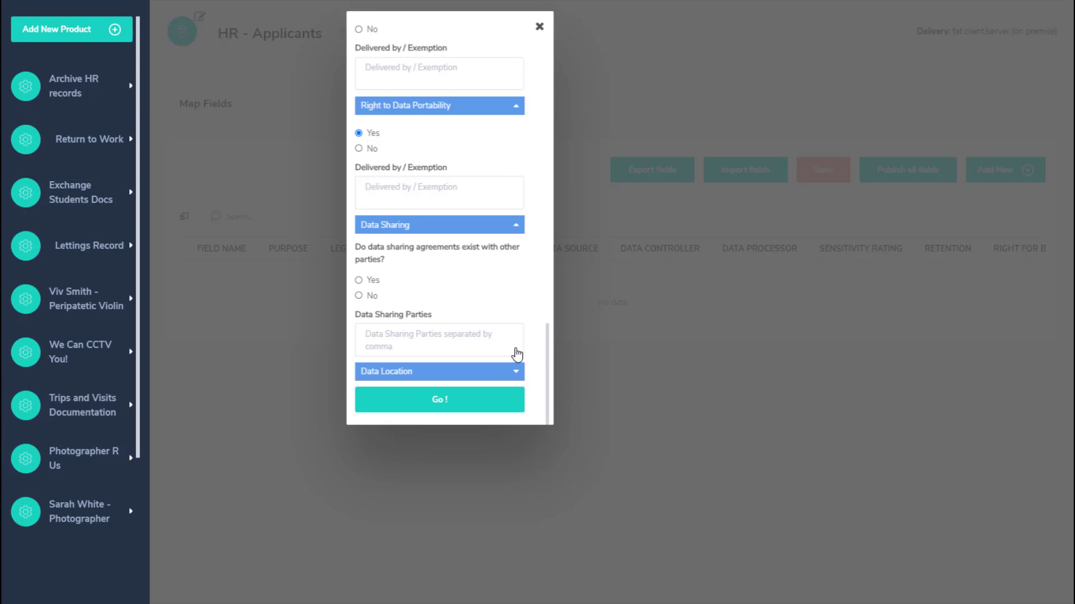
left_click(359, 295)
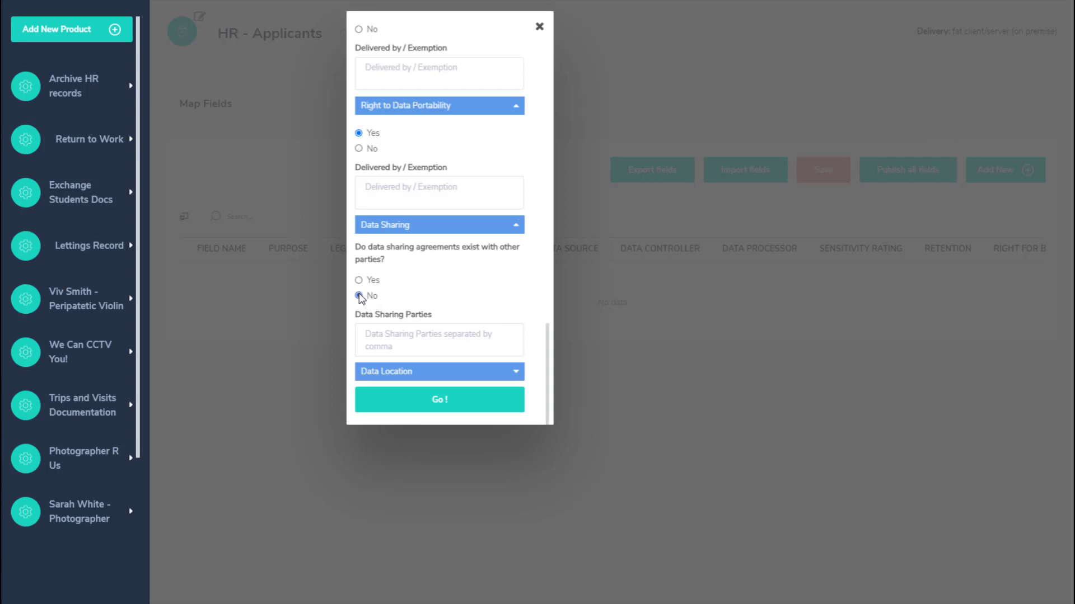
left_click(516, 375)
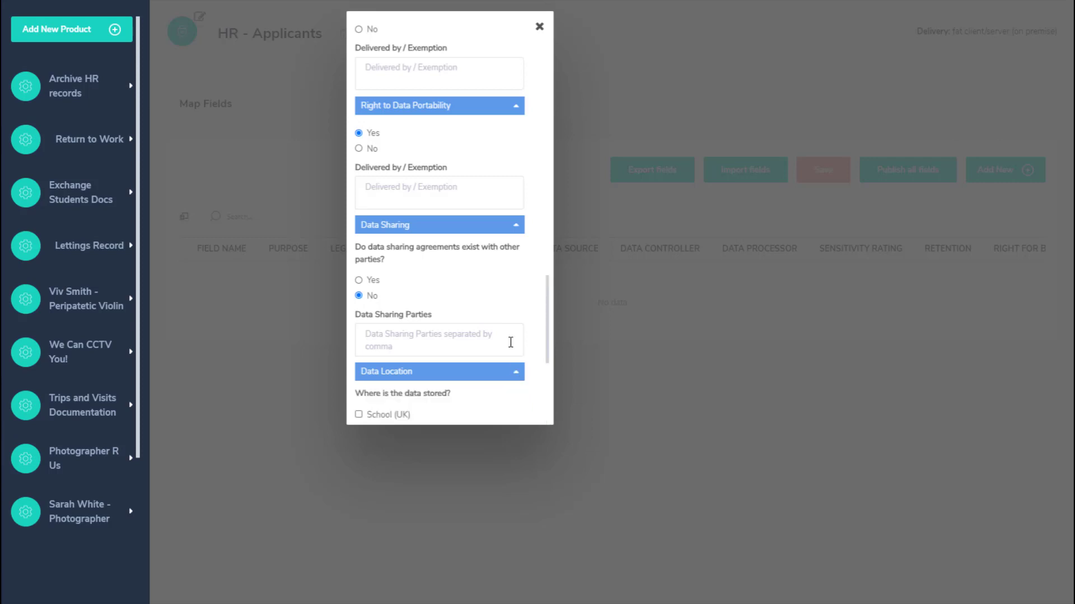
scroll(511, 278, "down", 3)
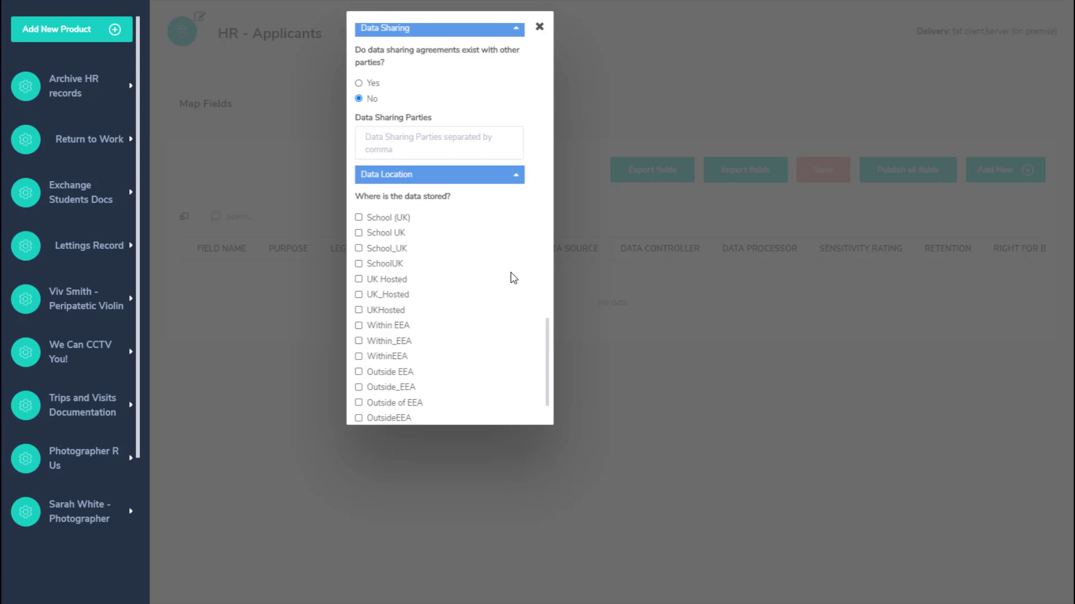
left_click(358, 217)
scroll(456, 233, "down", 2)
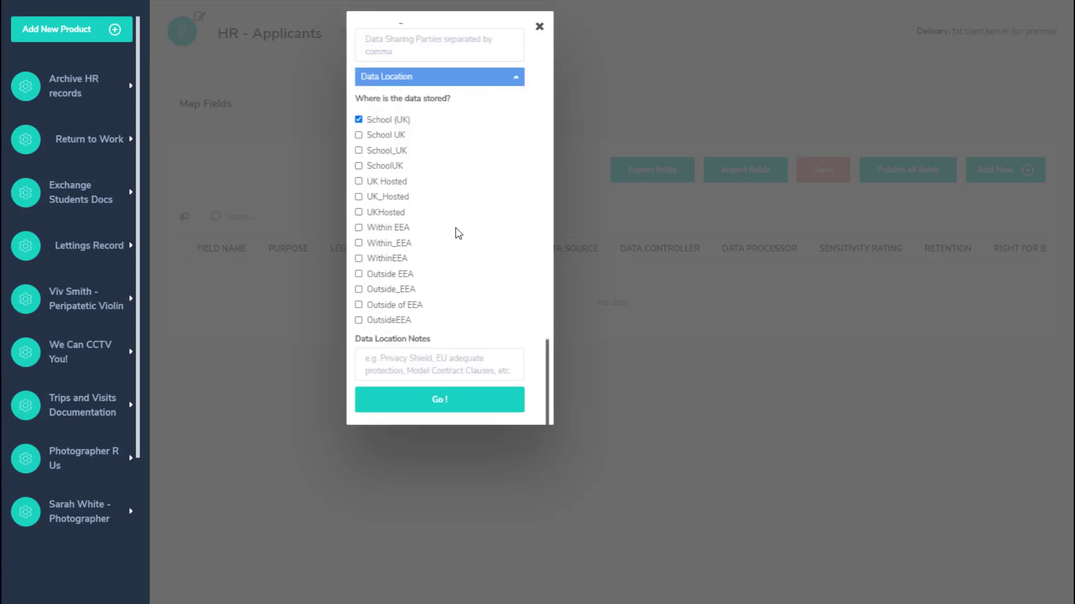
left_click(468, 407)
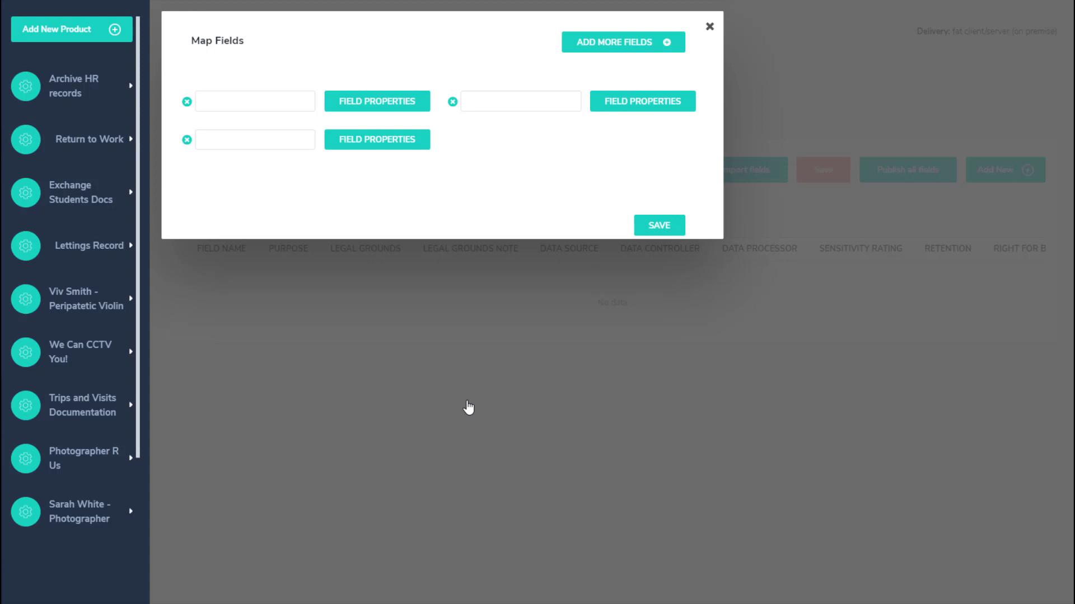
- Enter the field names 'Forename surname and title', 'Date of birth' and 'DfE Number'
left_click(241, 103)
type("Forename sur")
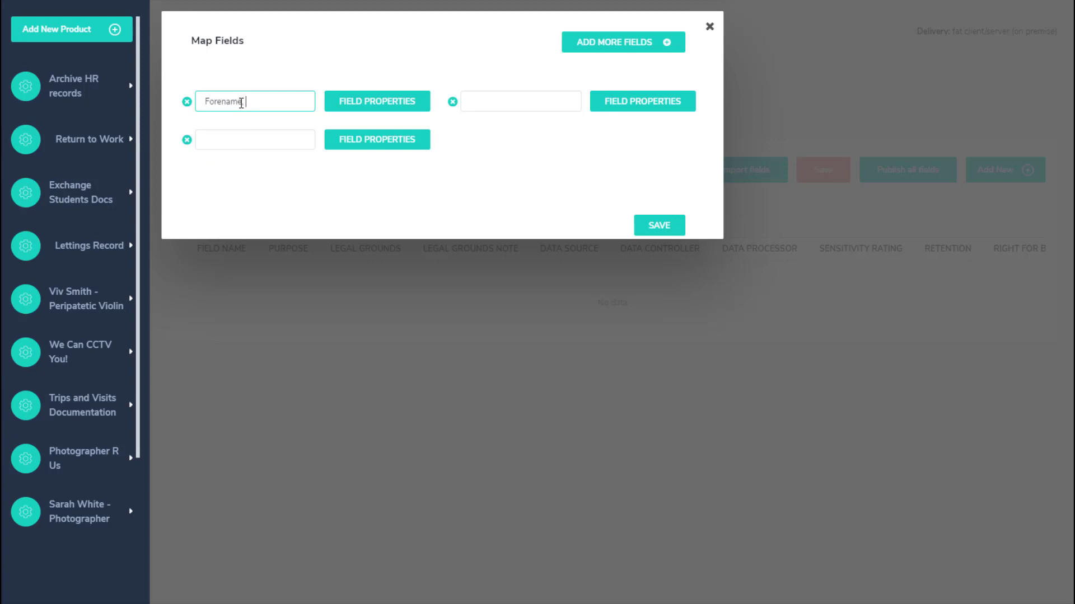
type("name and title")
left_click(483, 105)
type("D")
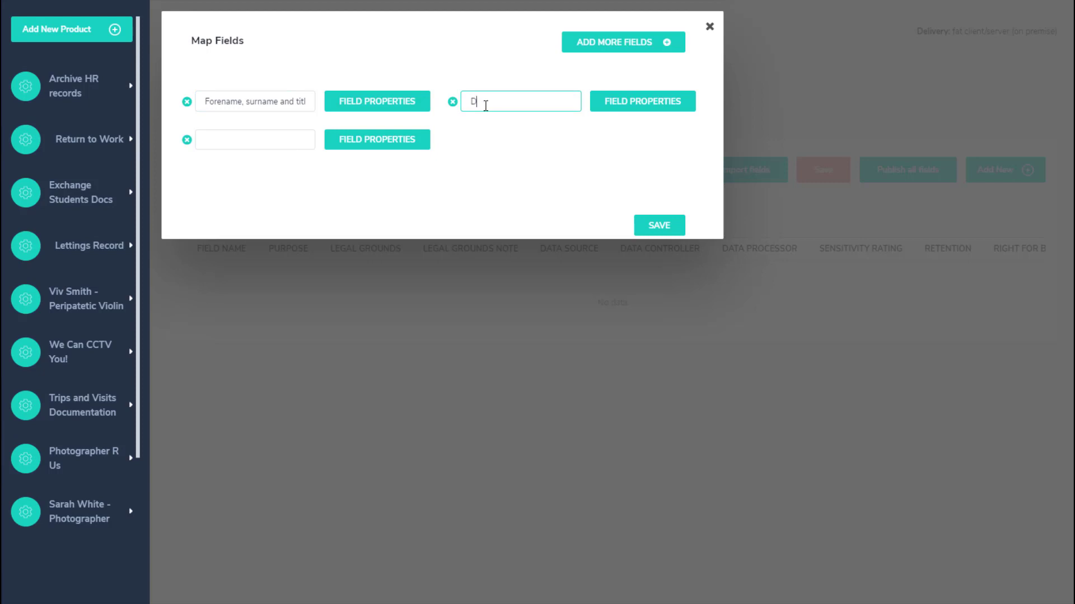
type("ate of birthy")
left_click(278, 134)
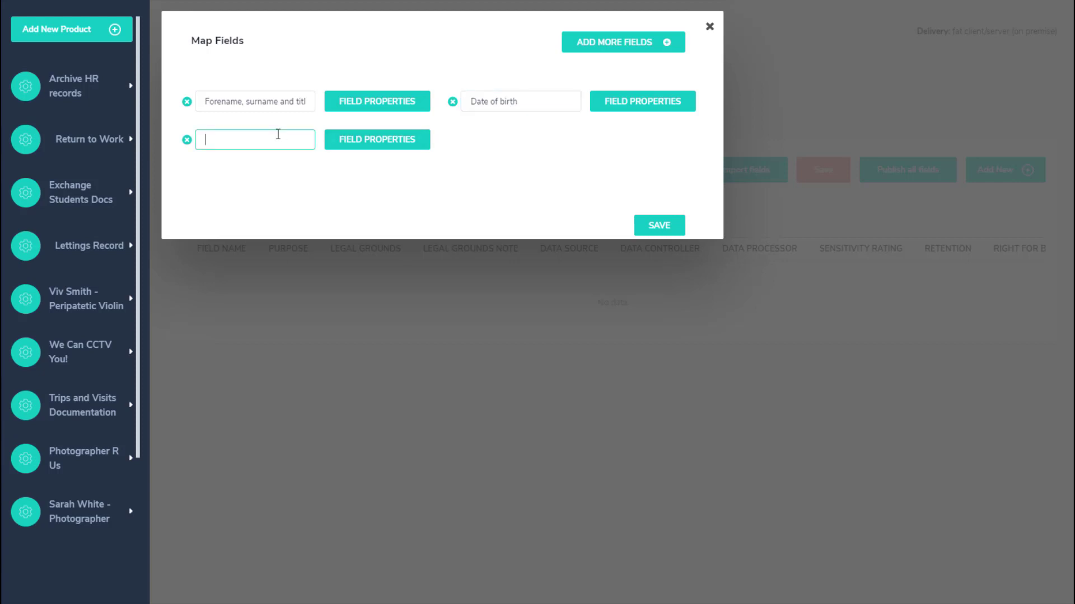
type("DfE Number")
- Add more fields to the data map, setting the number of new fields to 3
left_click(599, 43)
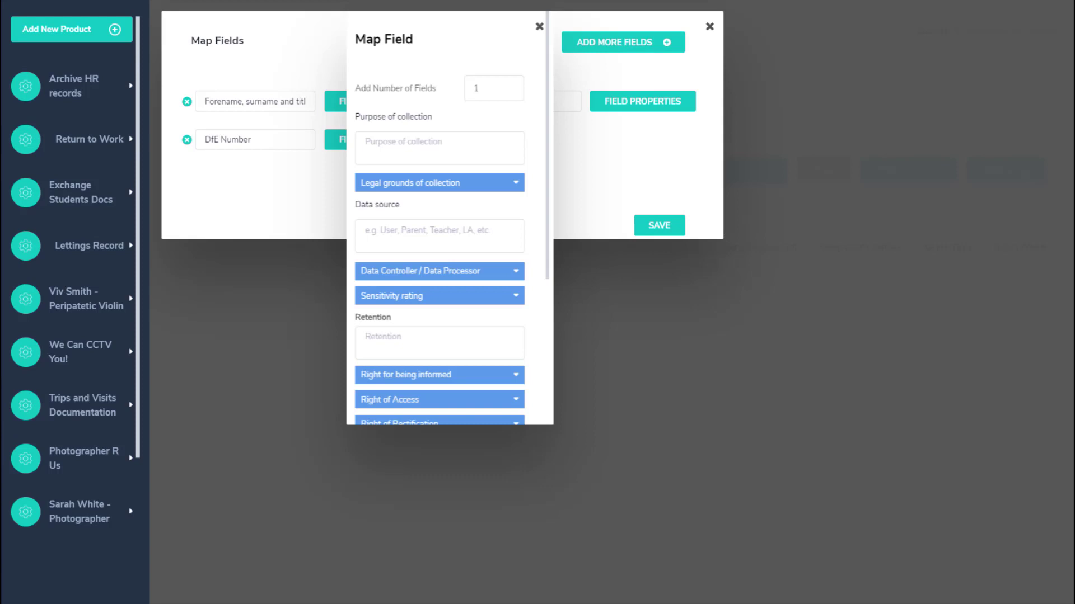
left_click(509, 90)
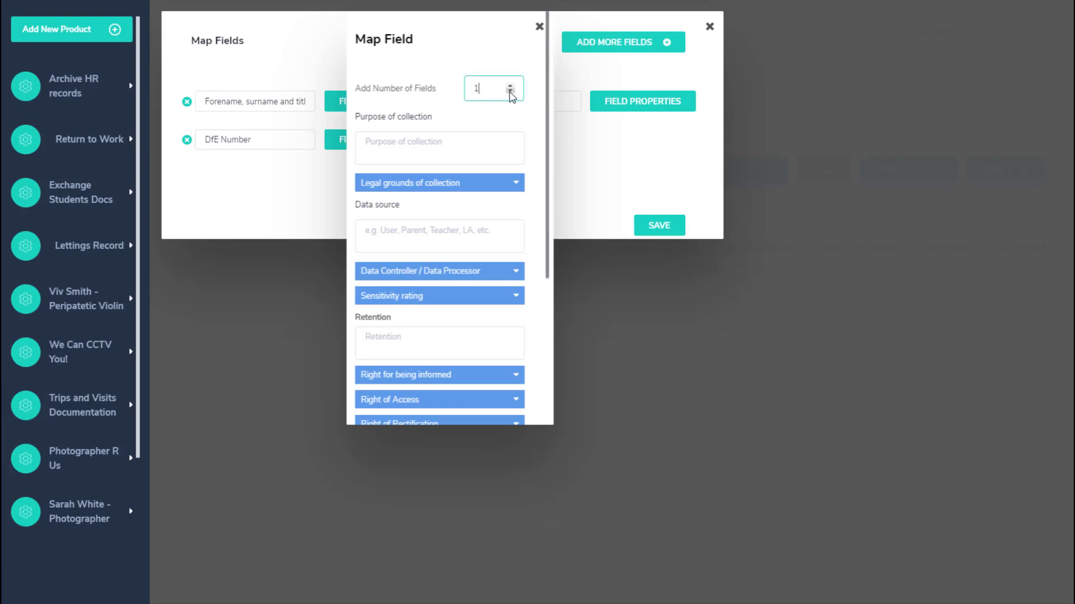
left_click(509, 85)
left_click(510, 85)
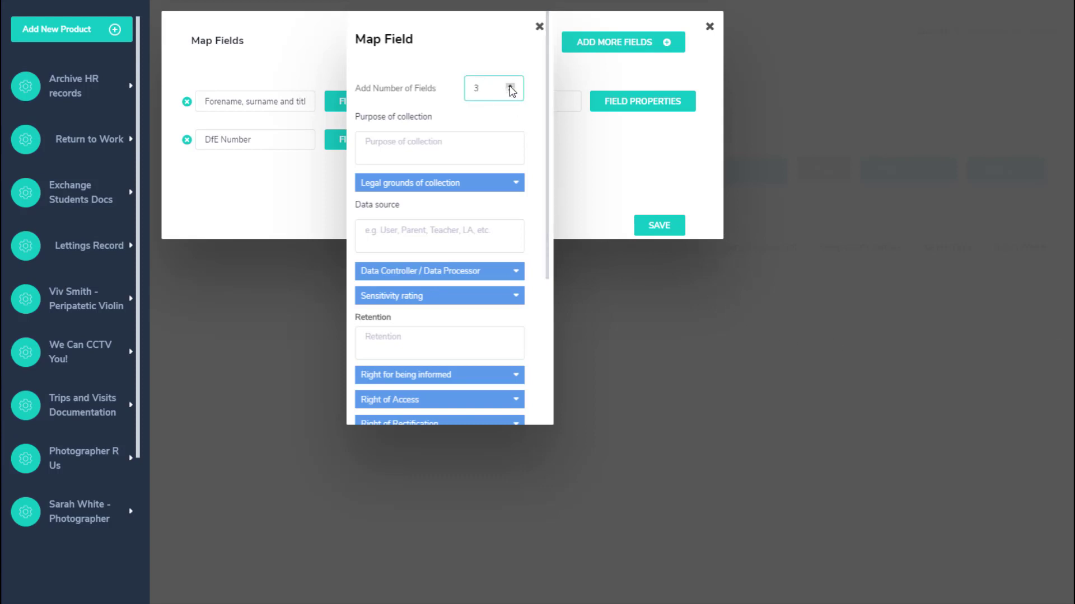
- Give the new fields purpose 'facilitate communication', Public interest legal grounds and source 'Applicant - application form'
left_click(460, 144)
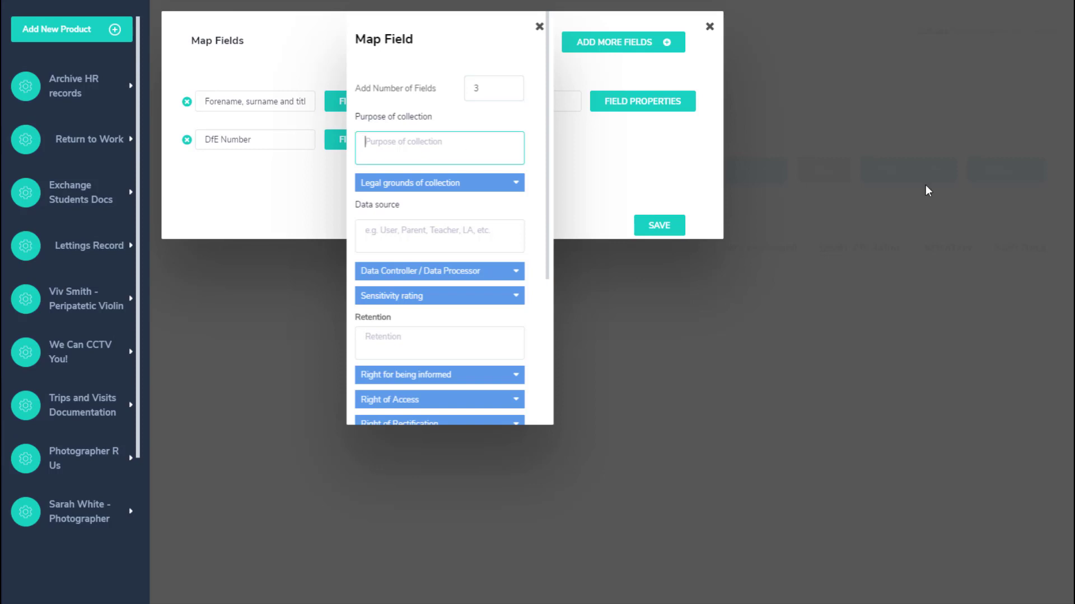
type("facilitate communication")
left_click(479, 190)
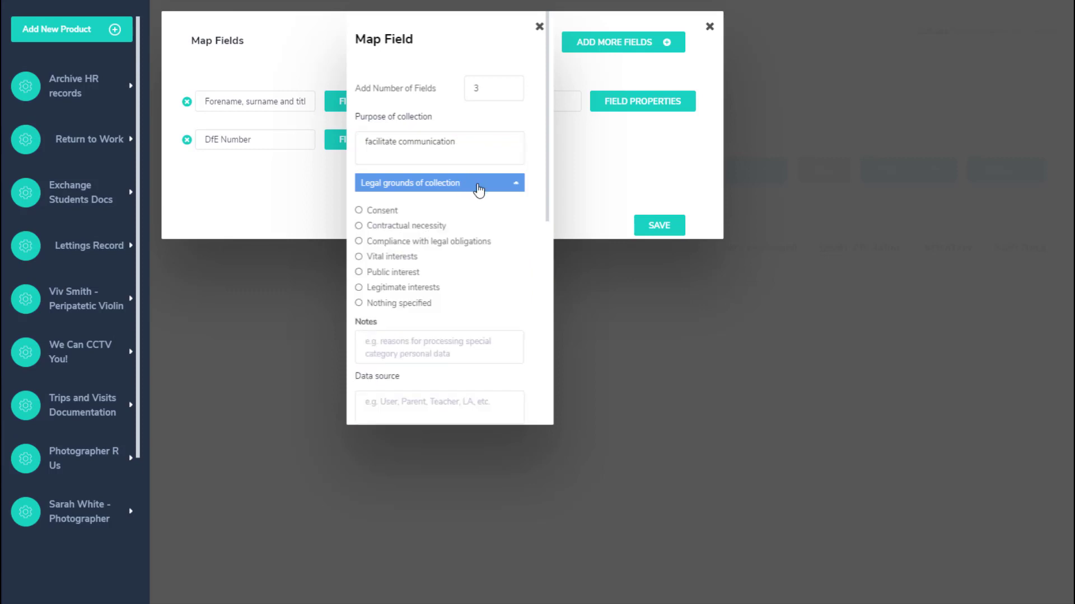
left_click(391, 276)
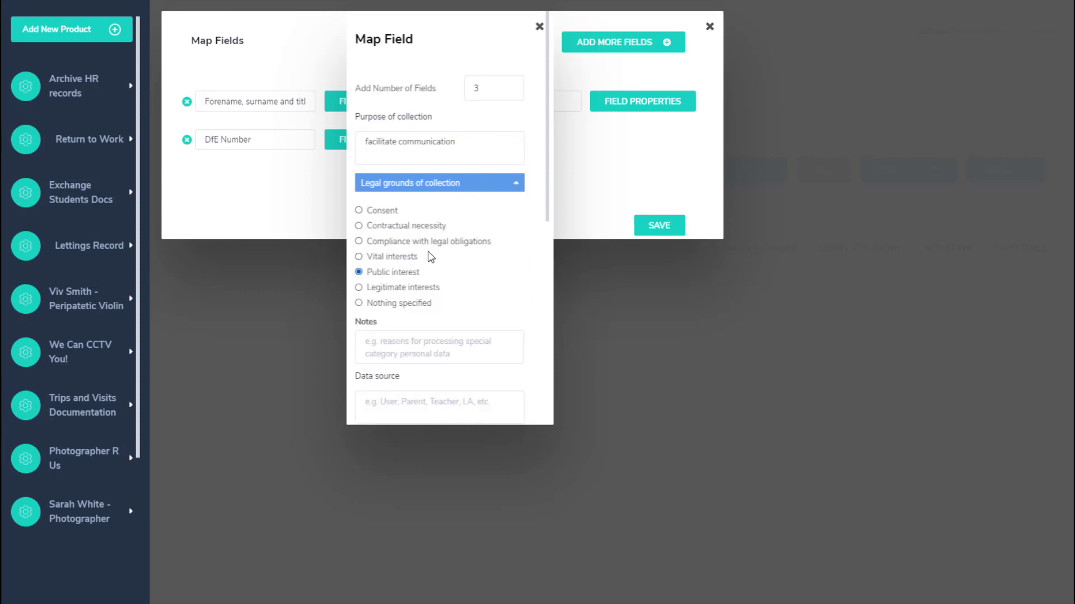
left_click(511, 190)
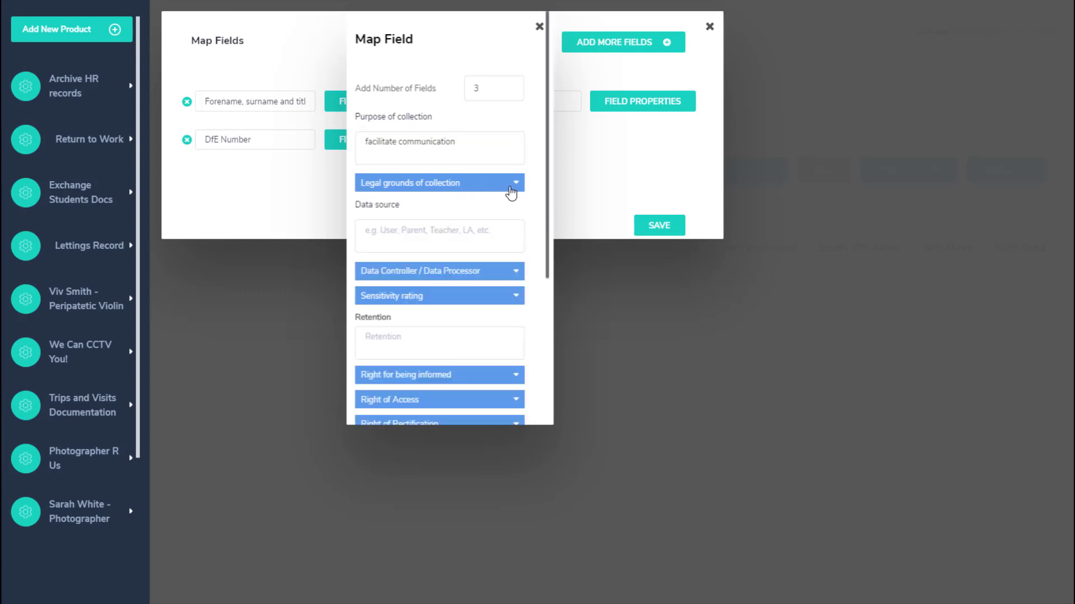
left_click(442, 234)
type("Applicant - application form")
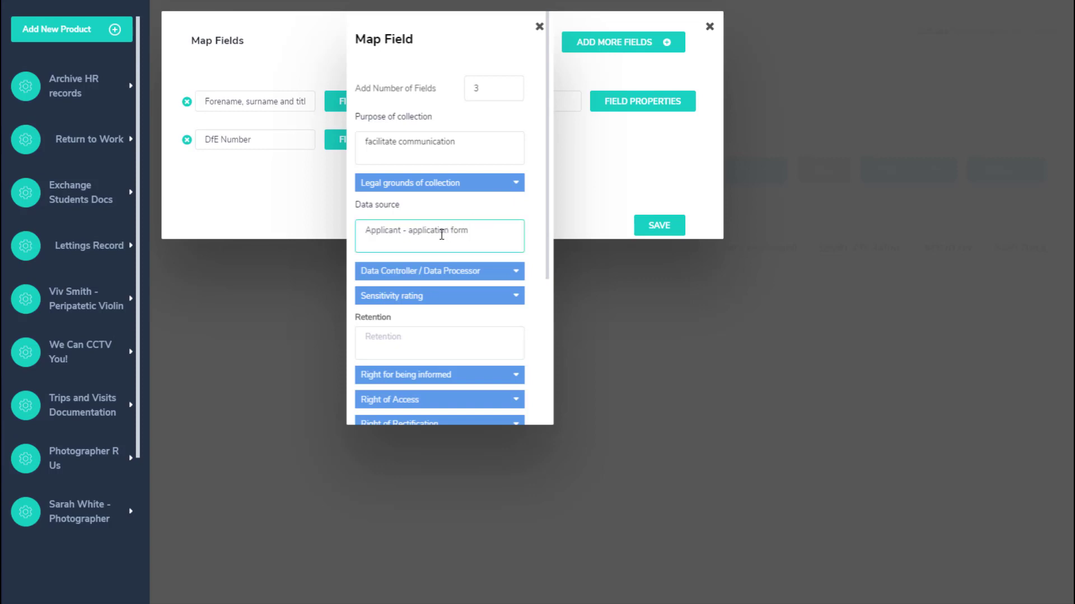
scroll(458, 189, "down", 5)
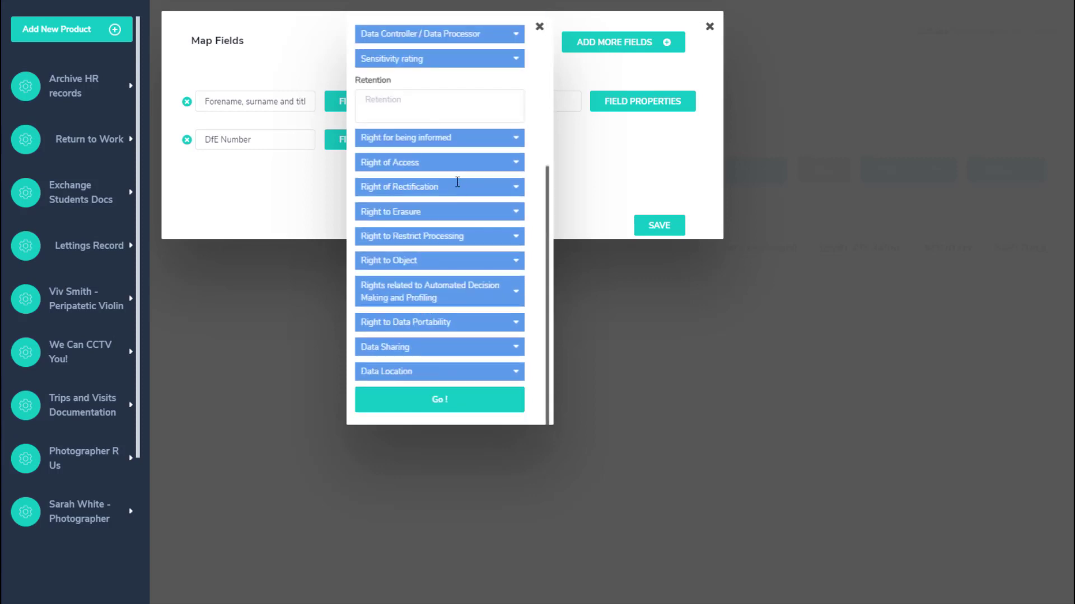
left_click(440, 400)
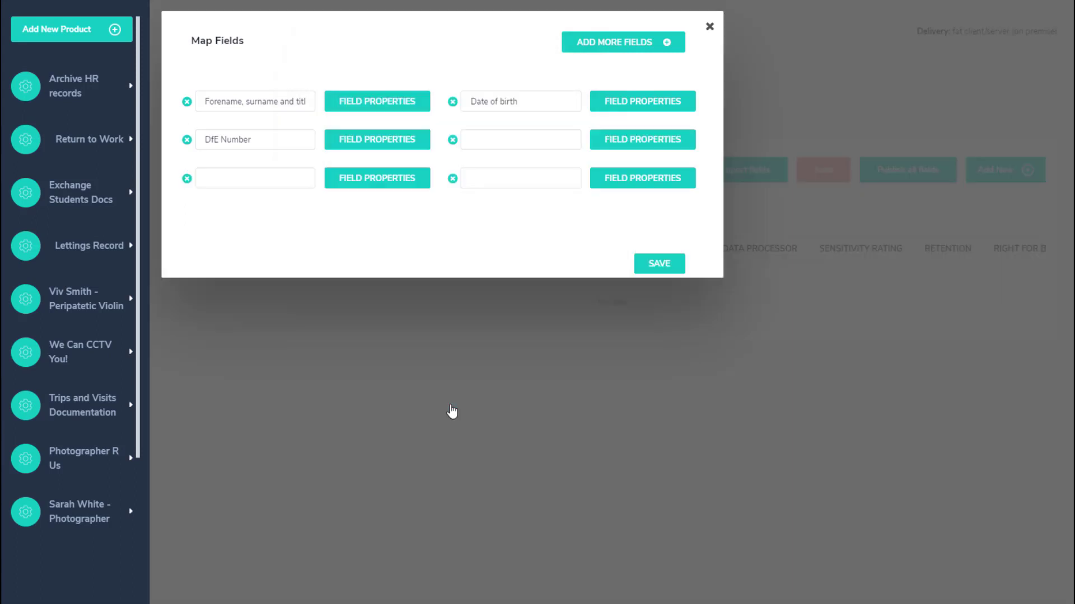
- Name the three empty fields Address, Email address and Phone number, then save the Map Fields dialog
left_click(504, 139)
type("Address")
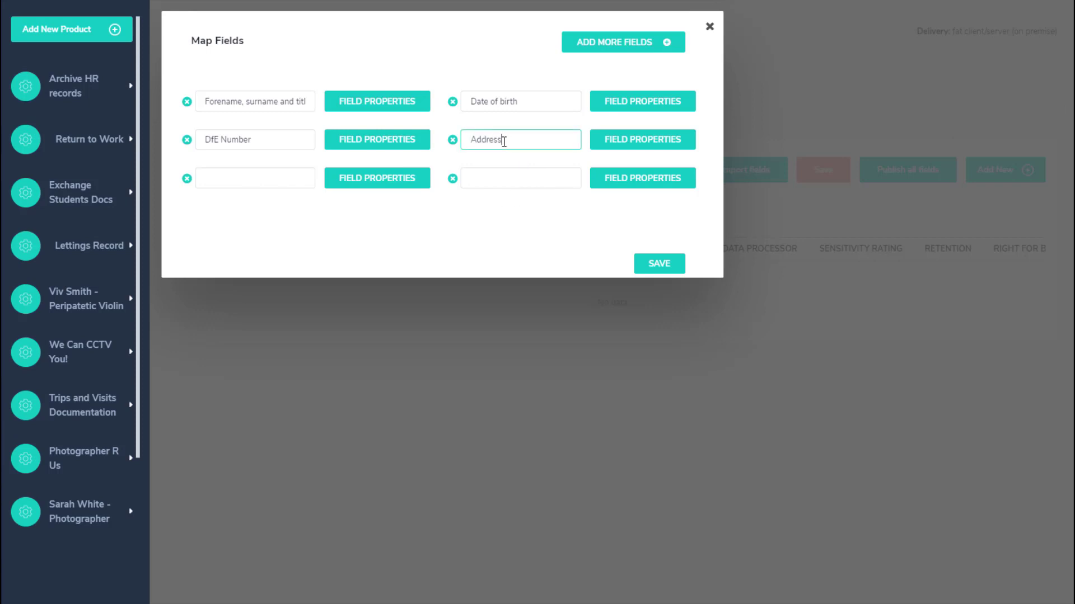
left_click(218, 174)
type("Email ad")
key("BackSpace")
key("BackSpace")
key("BackSpace")
key("BackSpace")
key("BackSpace")
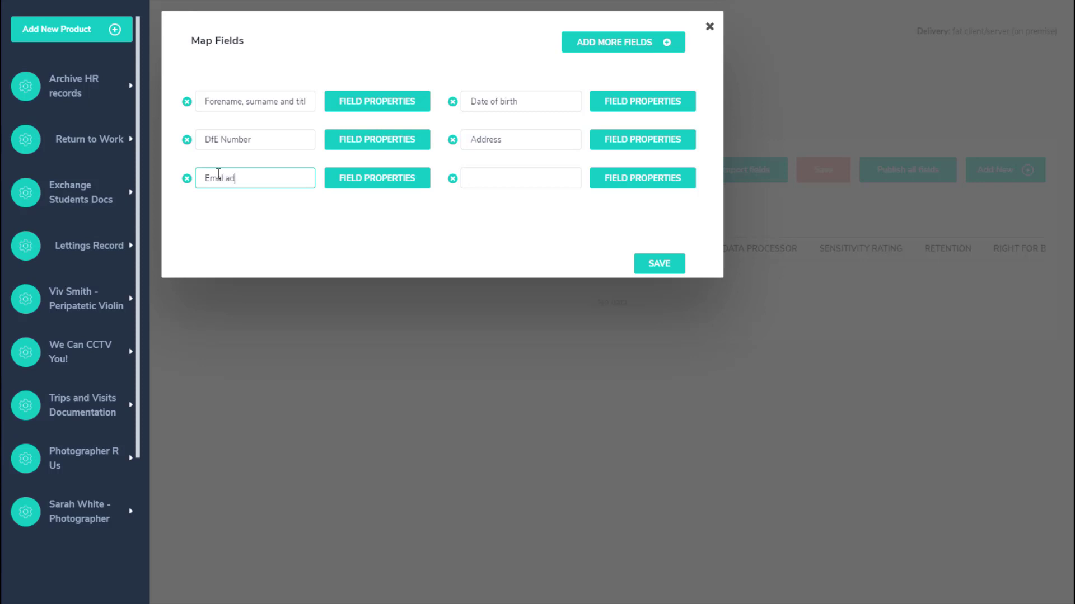
type("il address")
key("Tab")
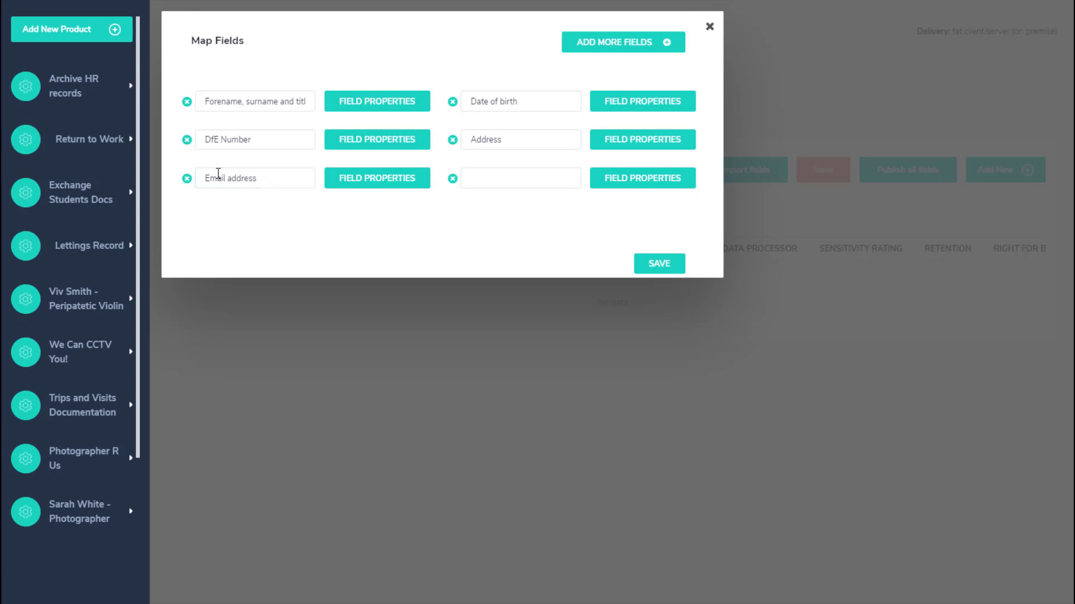
left_click(493, 178)
type("Phone mn")
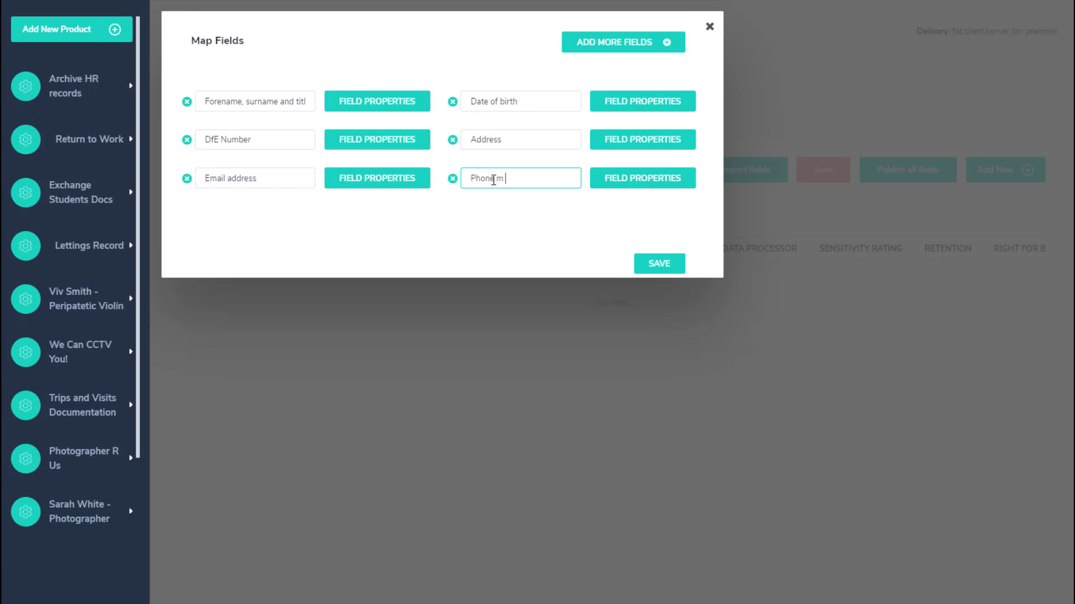
key("BackSpace")
key("BackSpace")
type("number")
left_click(660, 264)
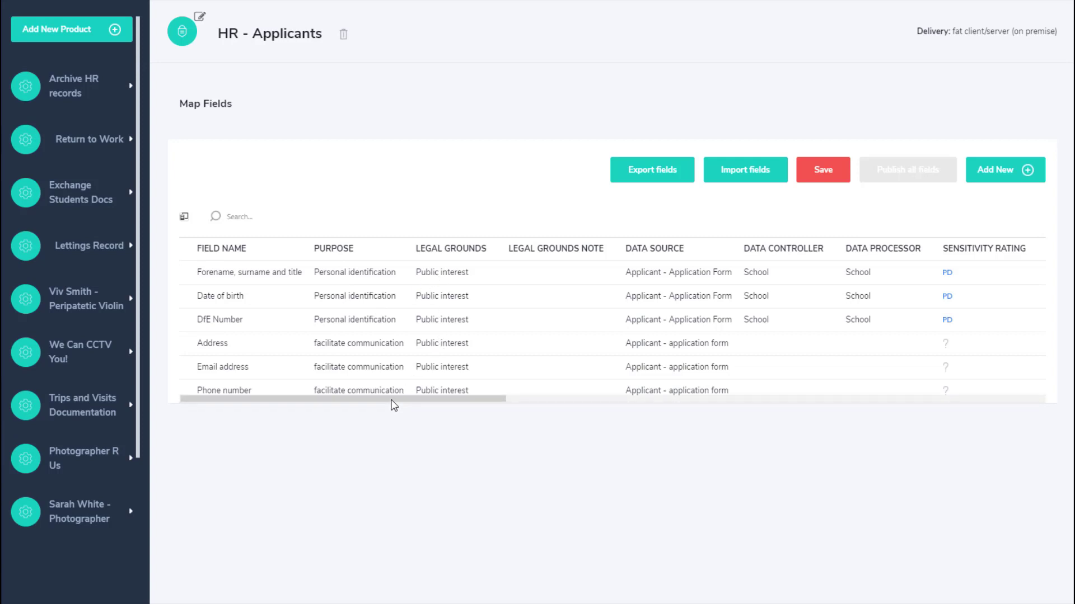
- Review the table columns, then save the HR - Applicants field map, confirming the overwrite
mouse_move(395, 401)
left_mouse_down()
mouse_move(575, 417)
mouse_move(560, 400)
mouse_move(669, 385)
mouse_move(834, 386)
left_mouse_up()
scroll(866, 382, "right", 5)
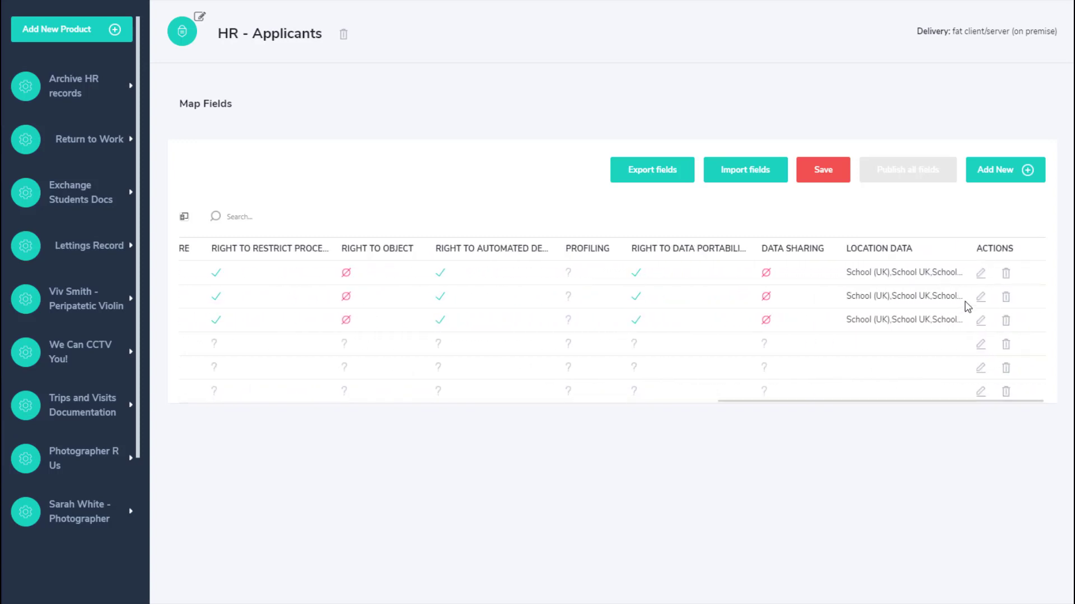
left_click_drag(847, 400, 403, 405)
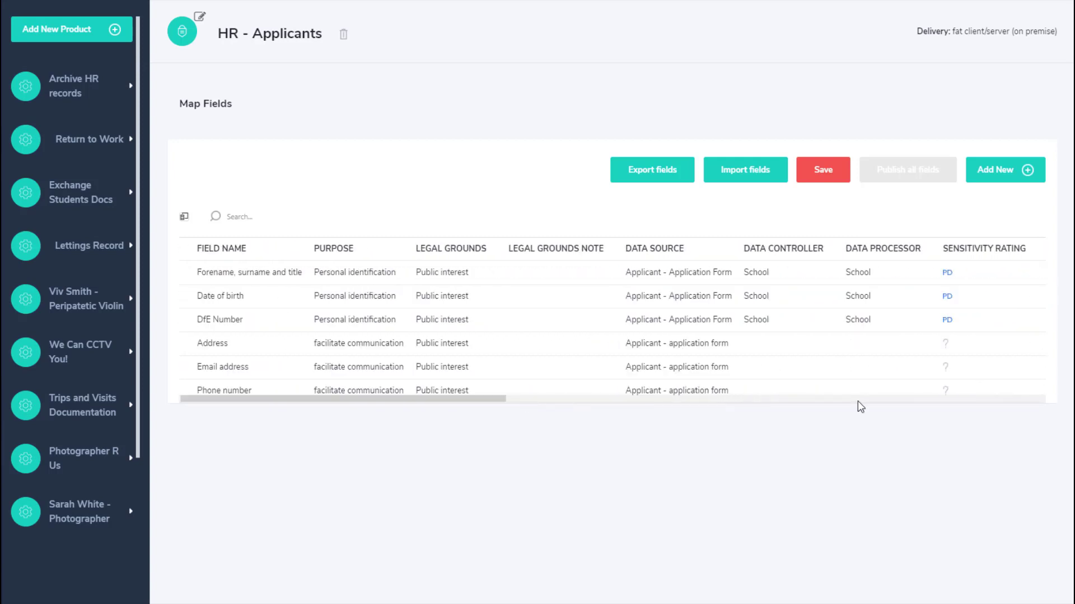
left_click(826, 173)
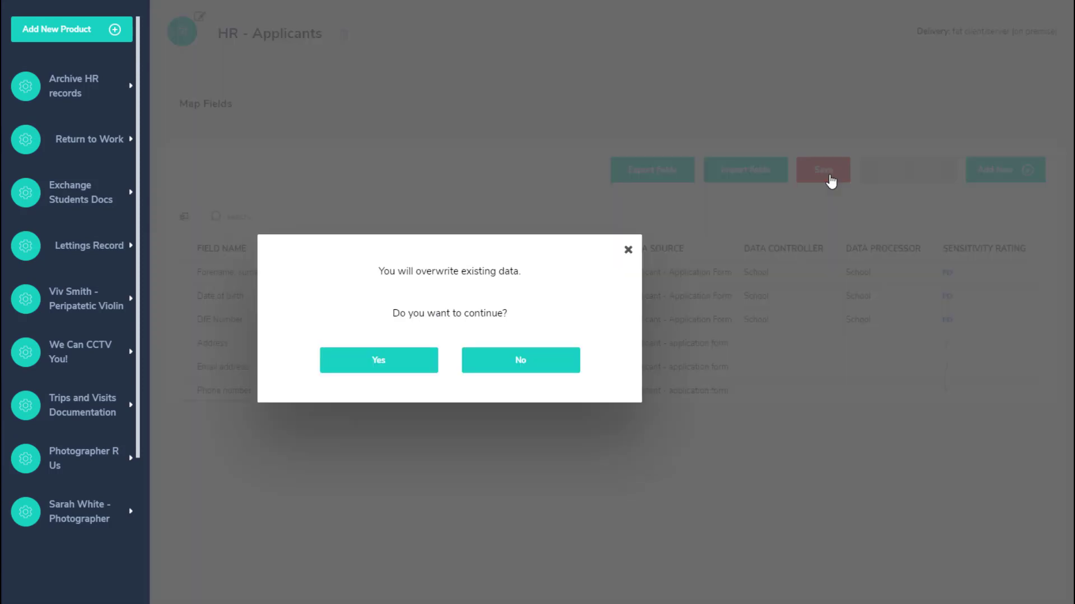
left_click(405, 370)
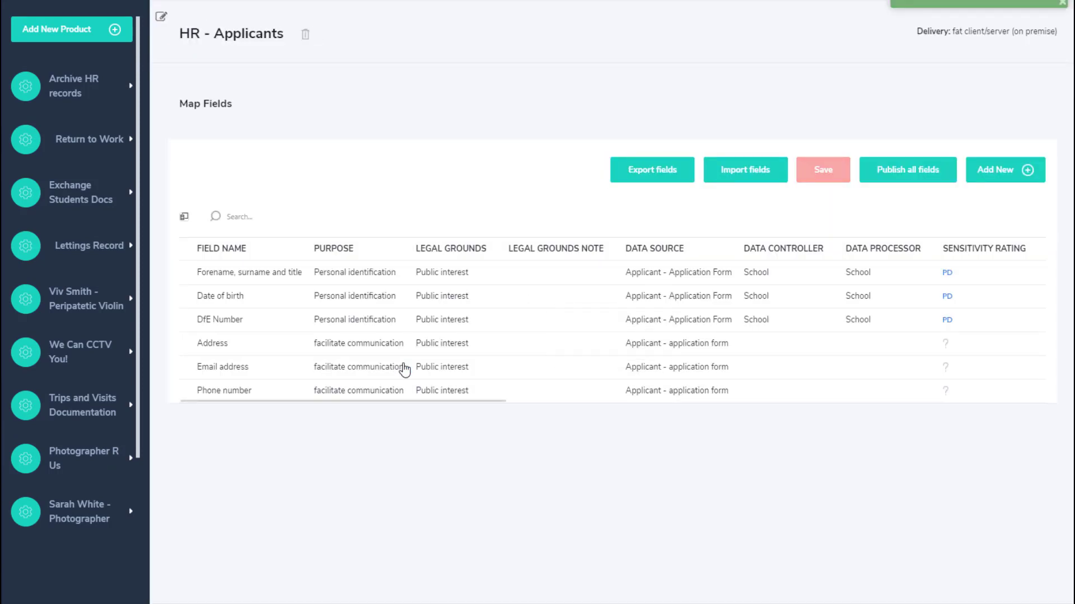